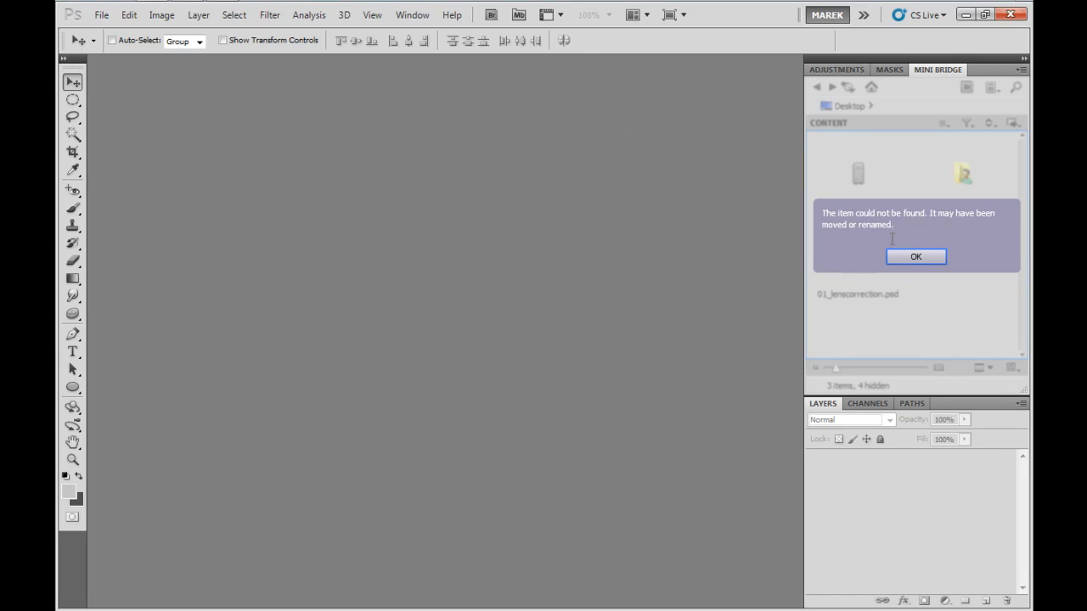
Dismiss the missing-item message and open 01_lenscorrection.psd from the Desktop content in Mini Bridge
click(932, 258)
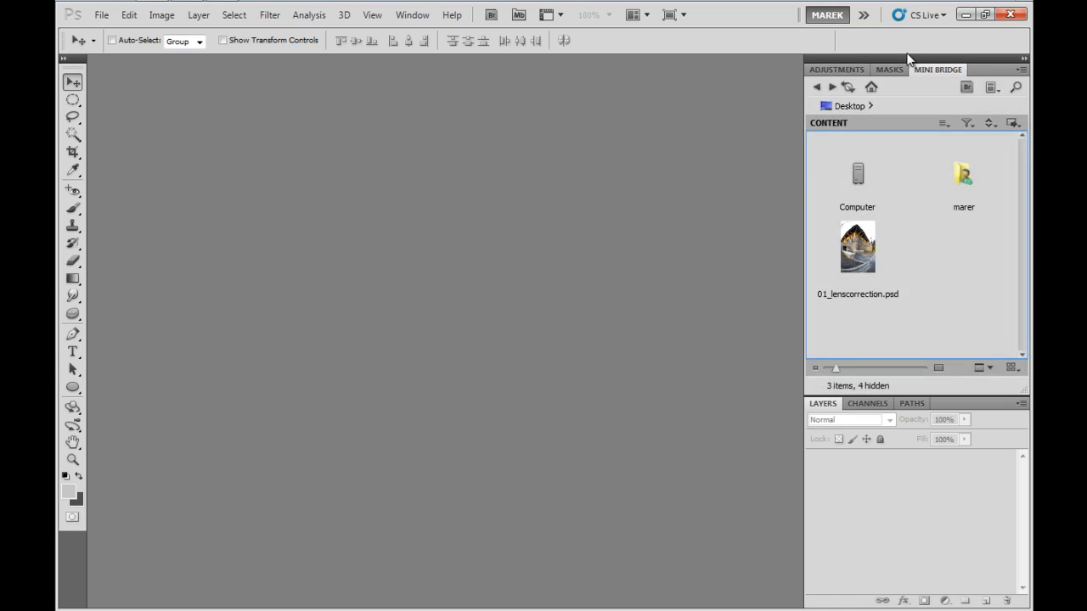
click(863, 253)
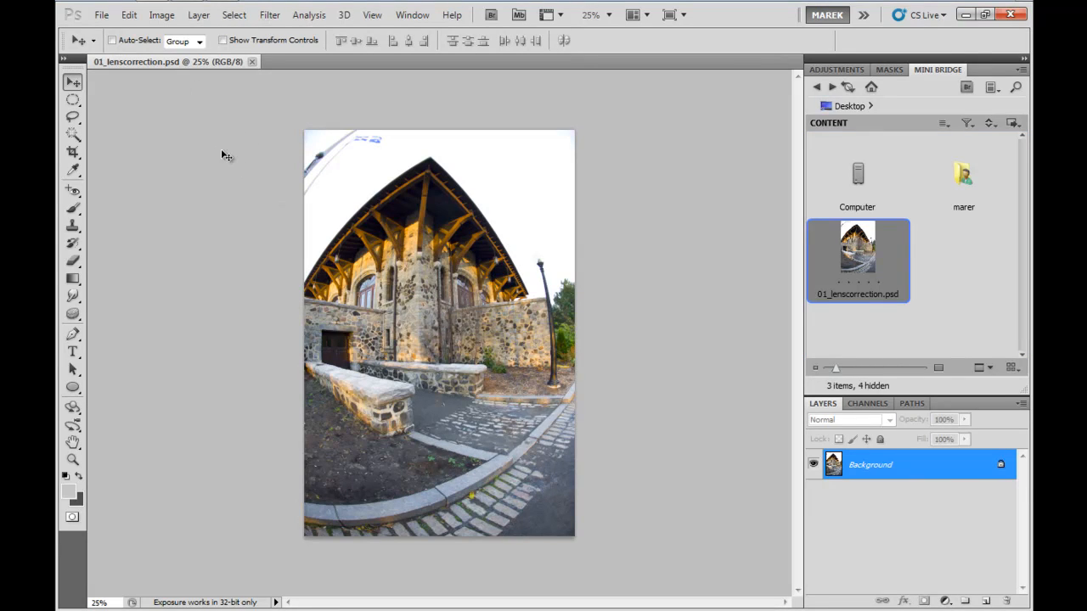
Examine the photo's camera data in its file information, especially the lens entry, and close it without changes
click(101, 14)
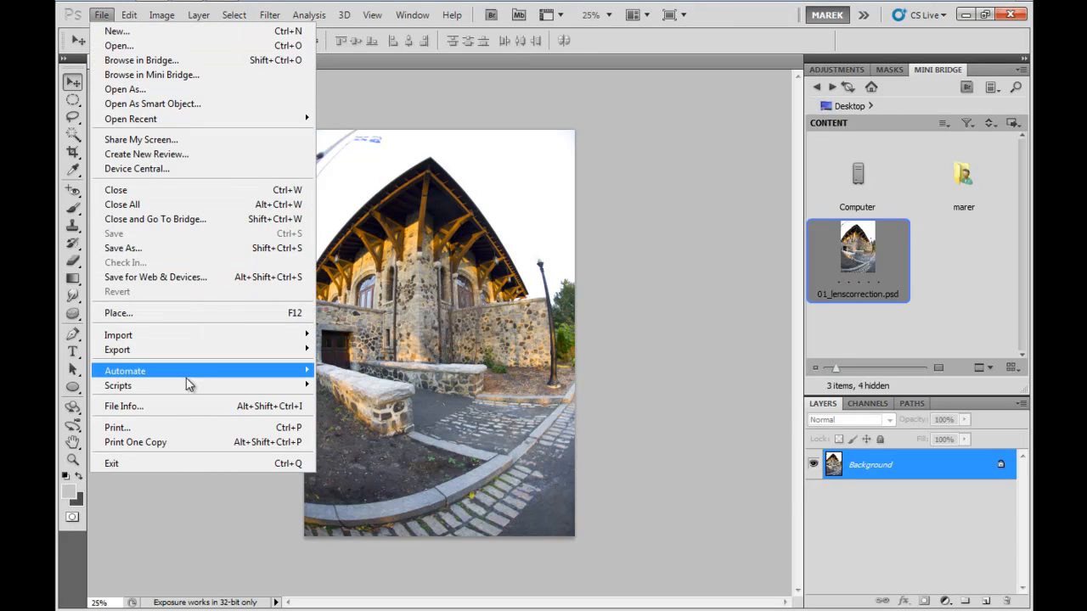
click(196, 401)
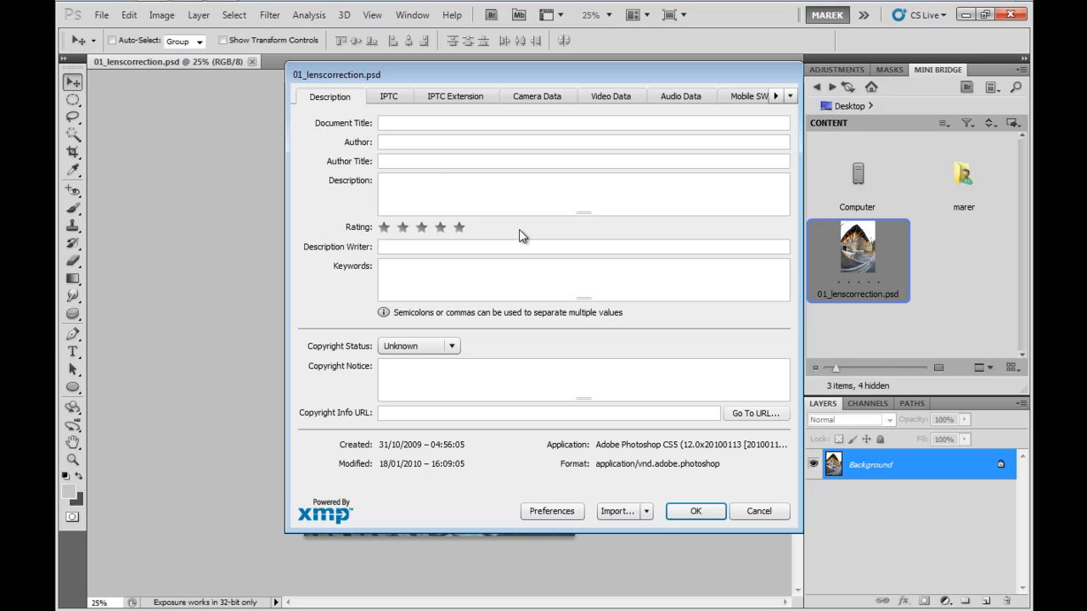
click(520, 99)
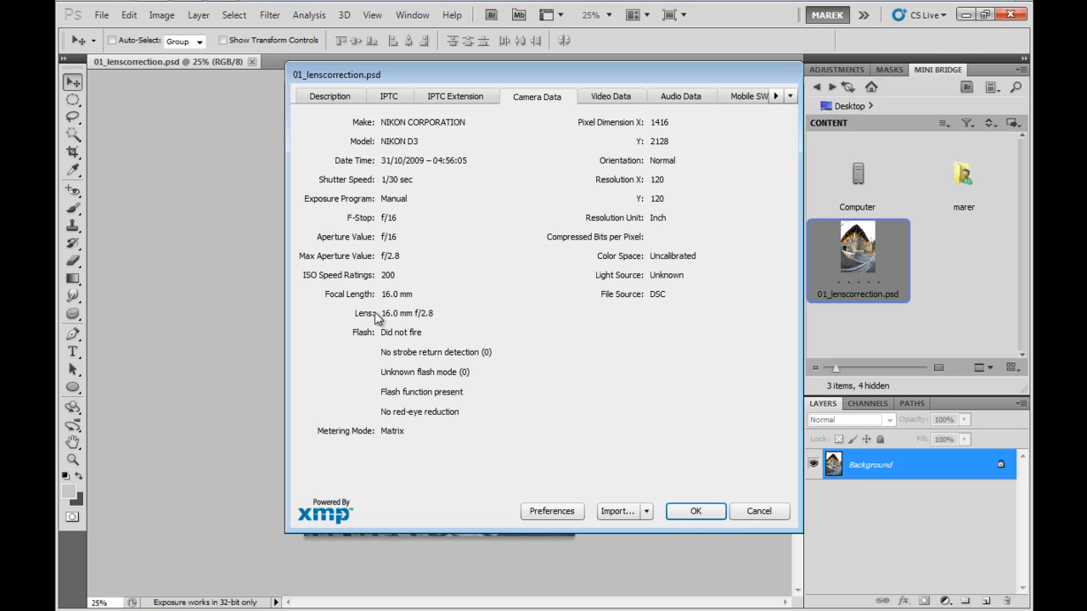
mouse_move(376, 318)
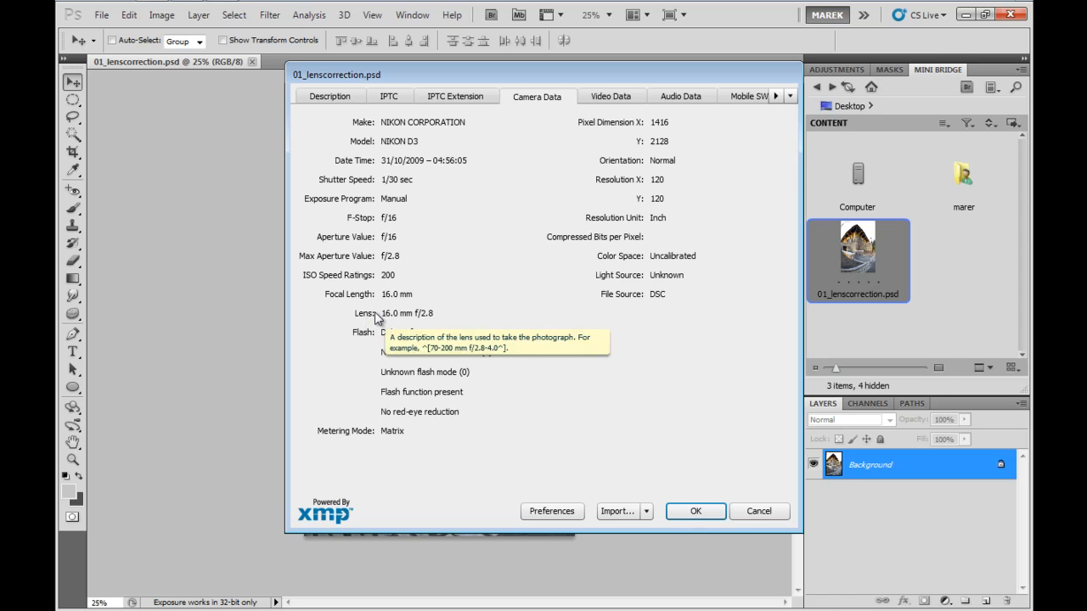
click(755, 517)
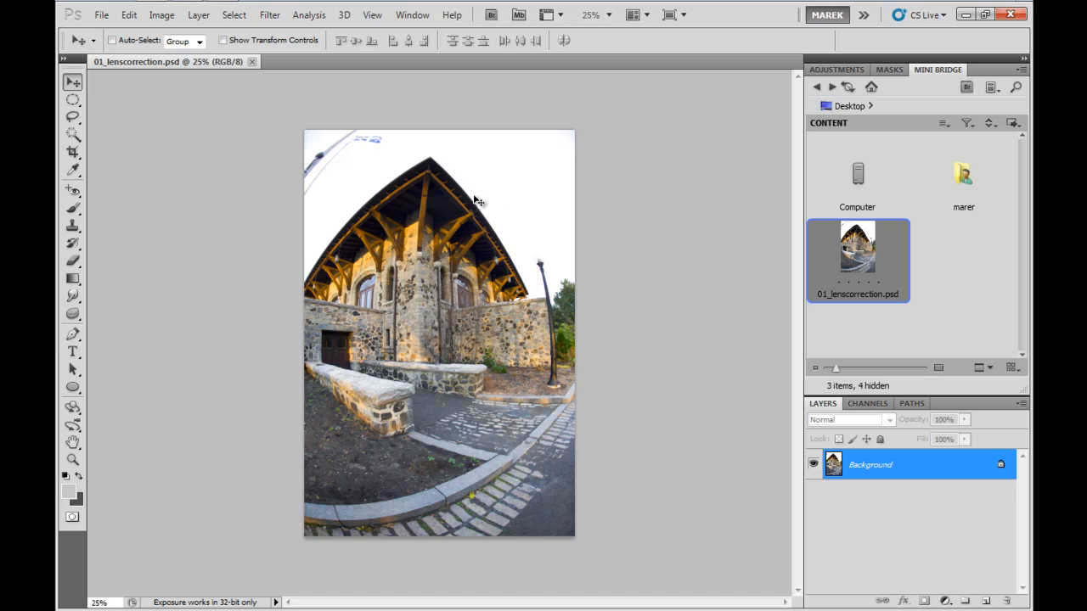
Open the Lens Correction filter for the building photo
click(270, 14)
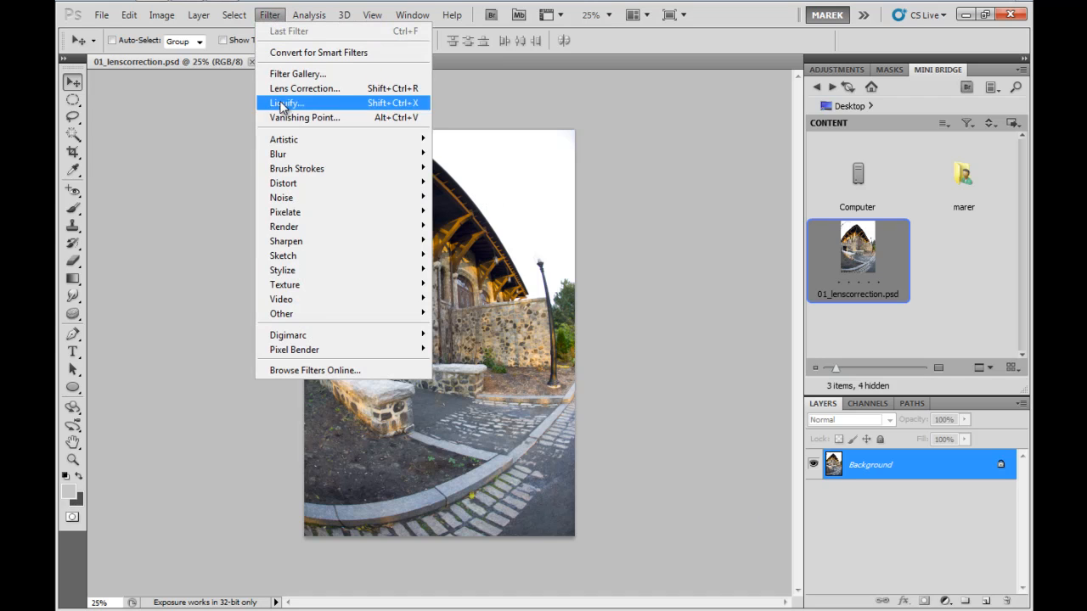
mouse_move(299, 187)
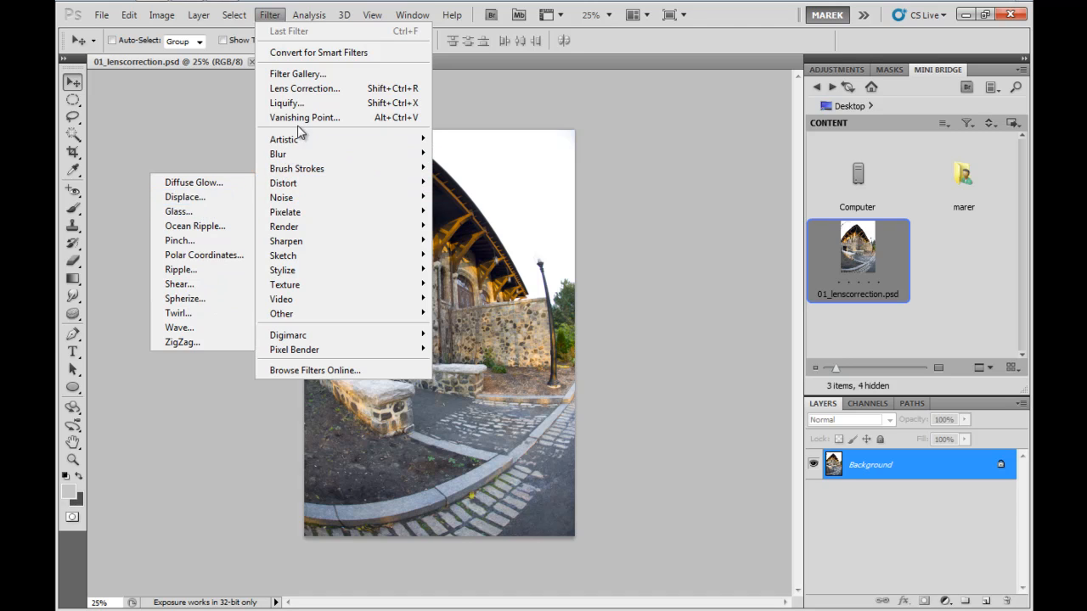
click(348, 90)
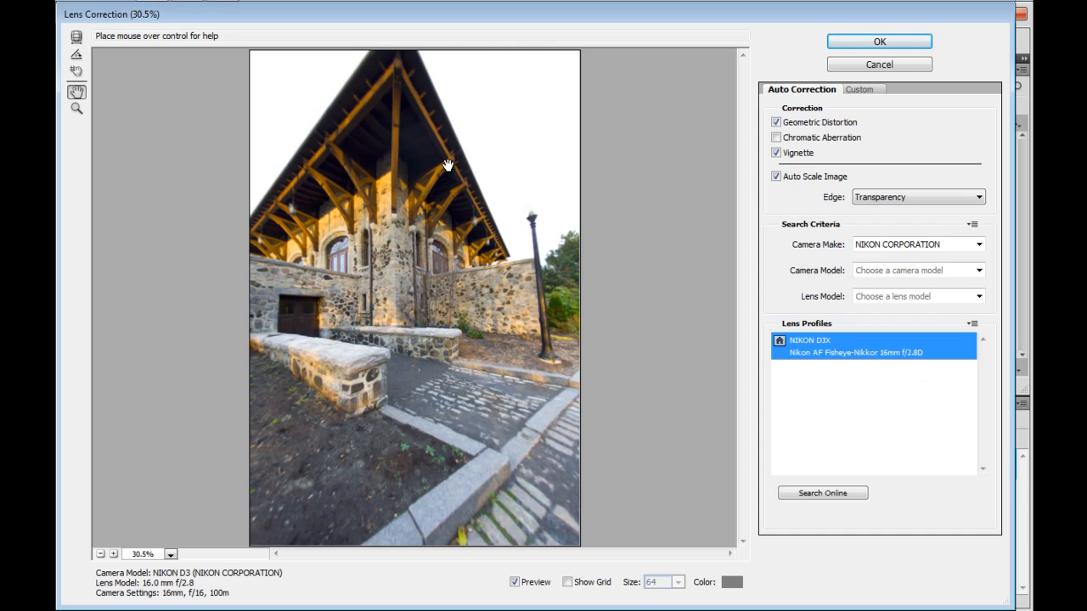
Compare the original and the automatically corrected image by switching the preview off and on several times
click(515, 583)
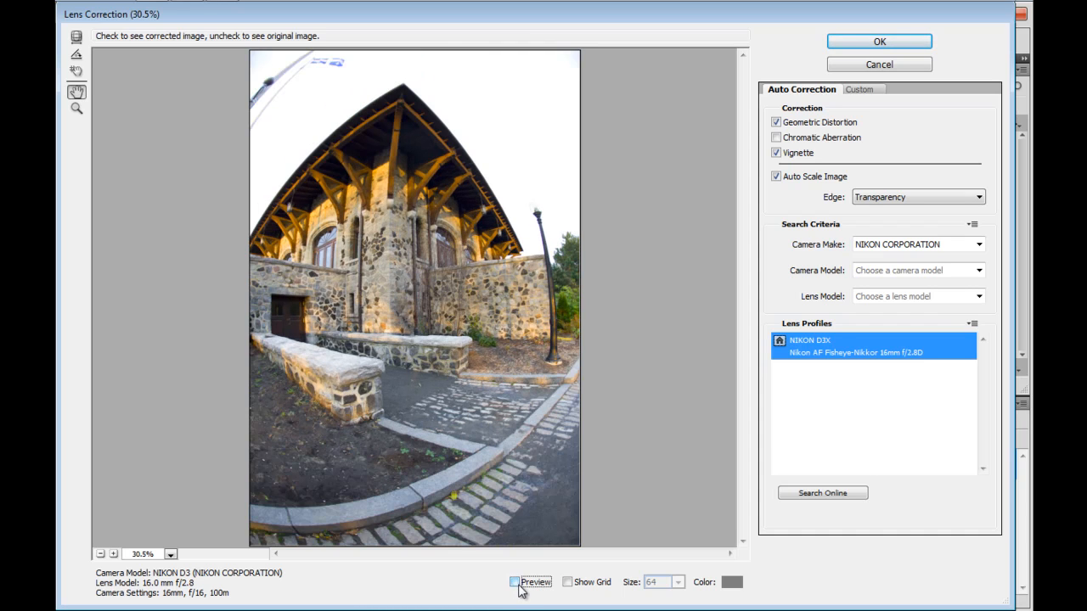
click(515, 583)
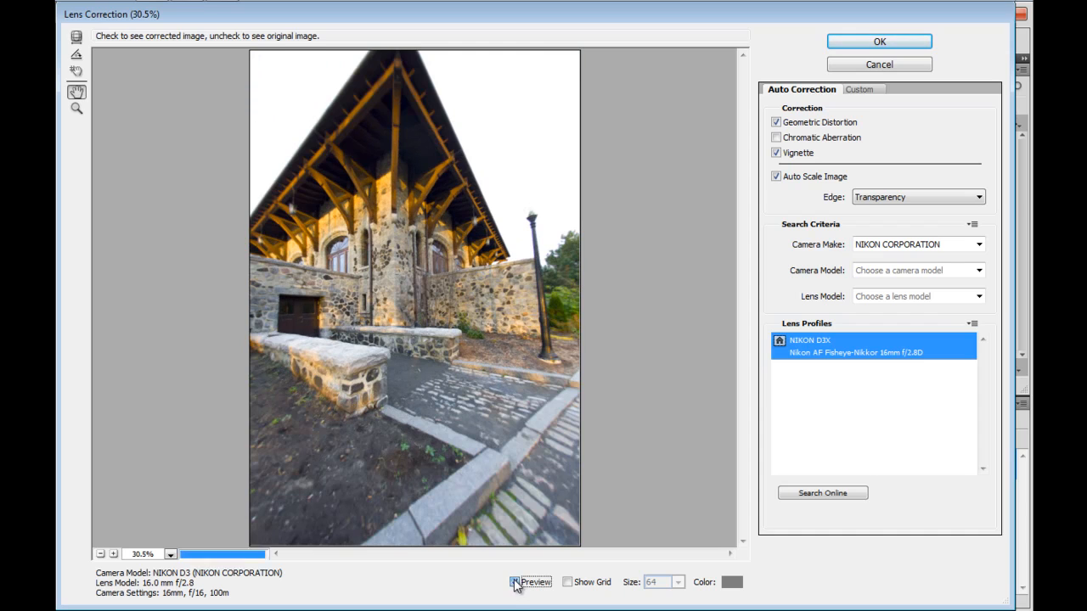
click(514, 584)
click(515, 585)
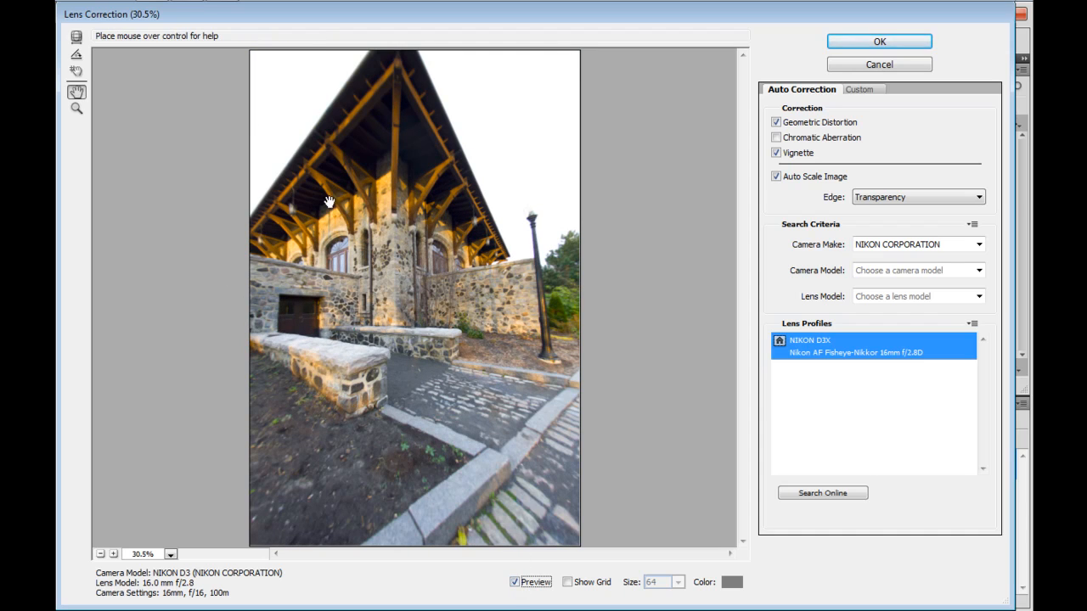
click(515, 584)
click(515, 583)
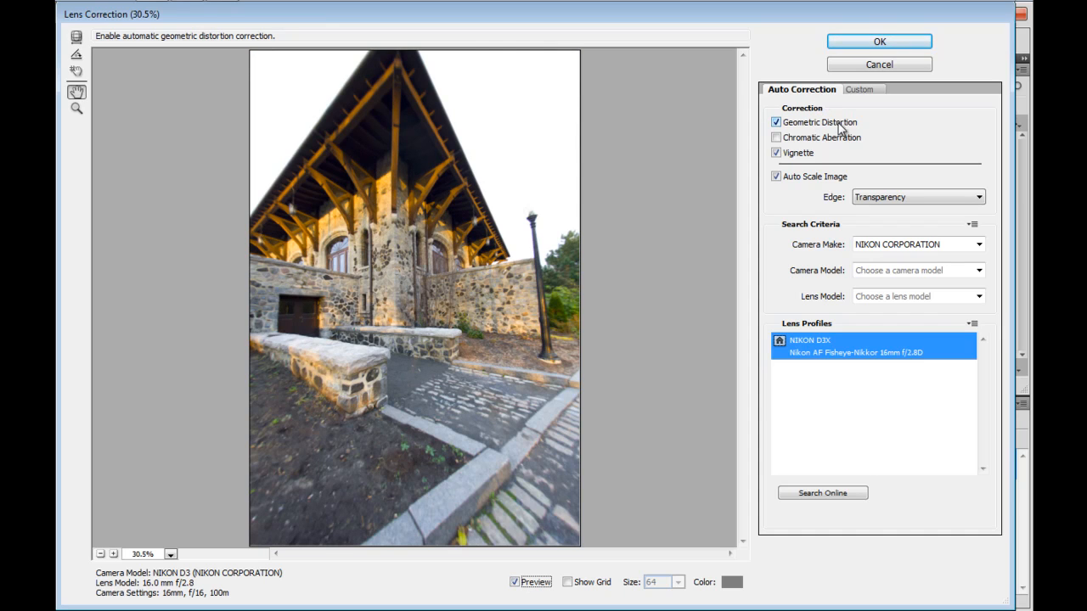
Enable automatic chromatic aberration correction, and check the effect of switching vignette removal and Auto Scale Image off and back on
click(776, 155)
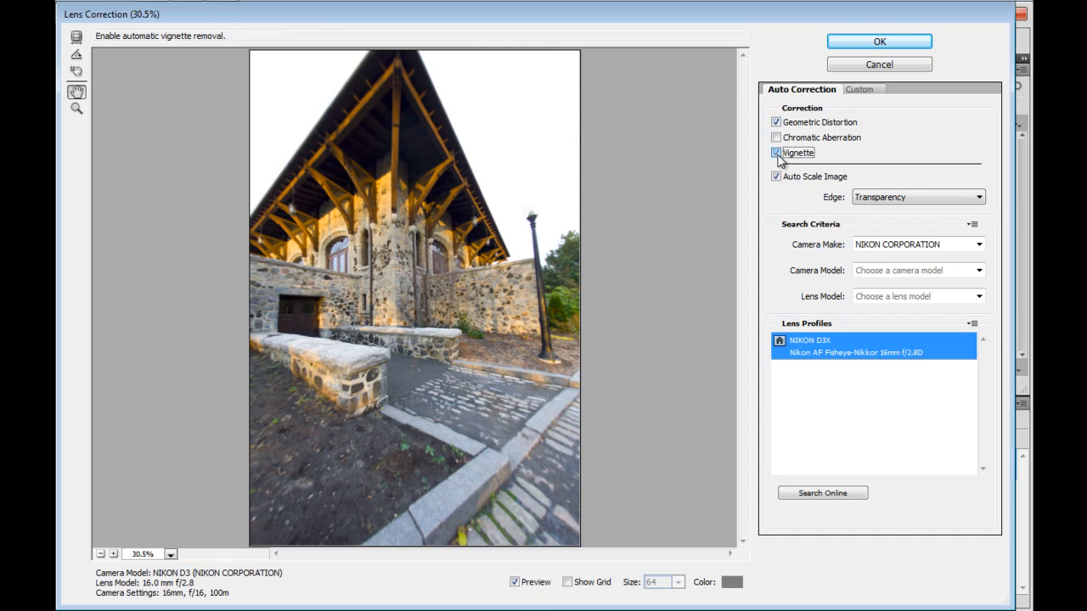
click(776, 154)
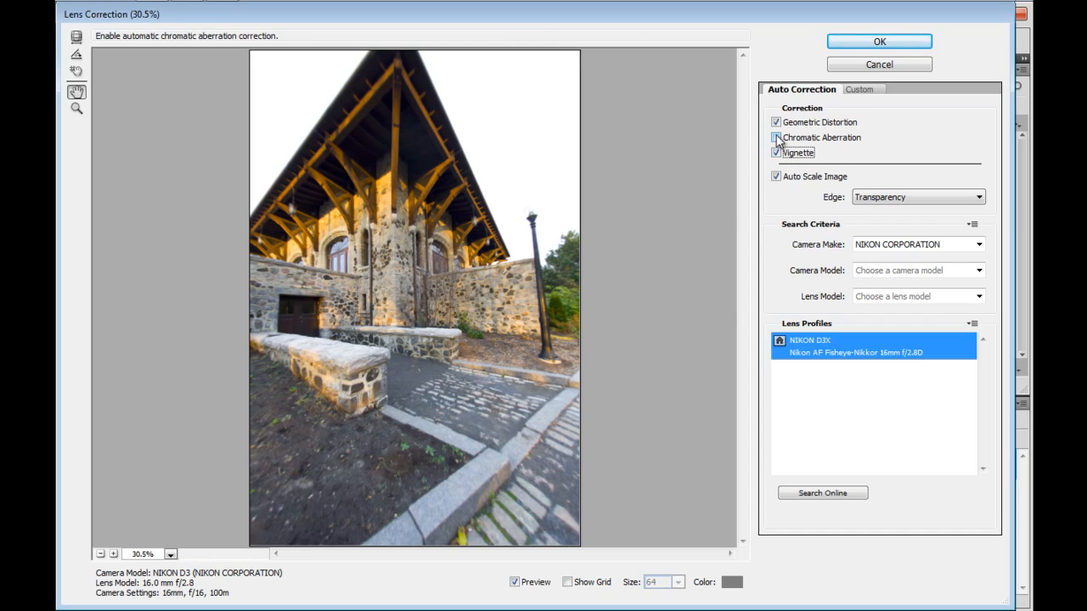
click(776, 138)
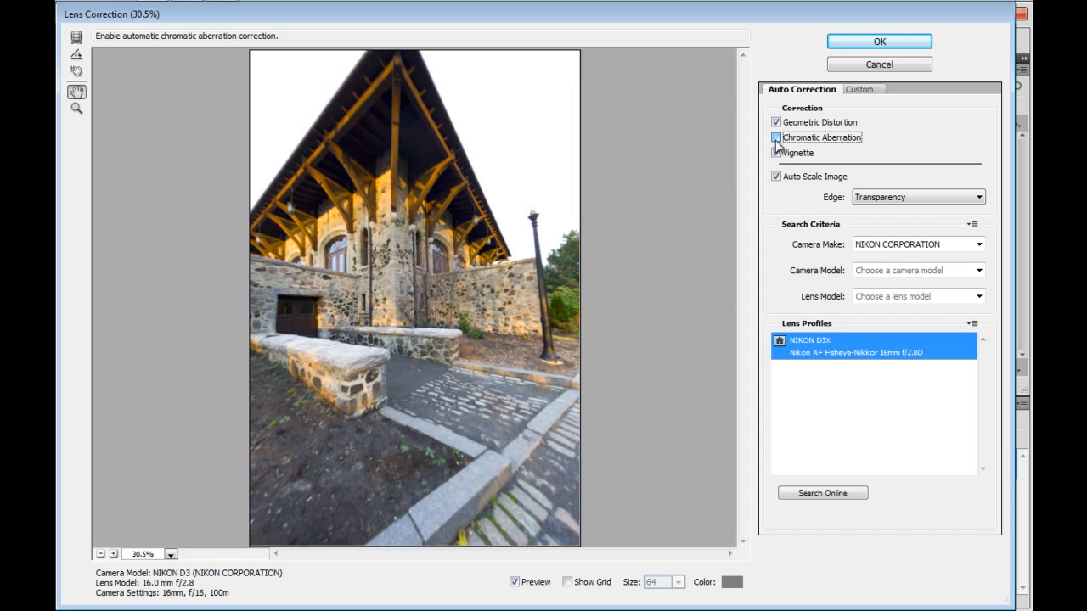
click(776, 140)
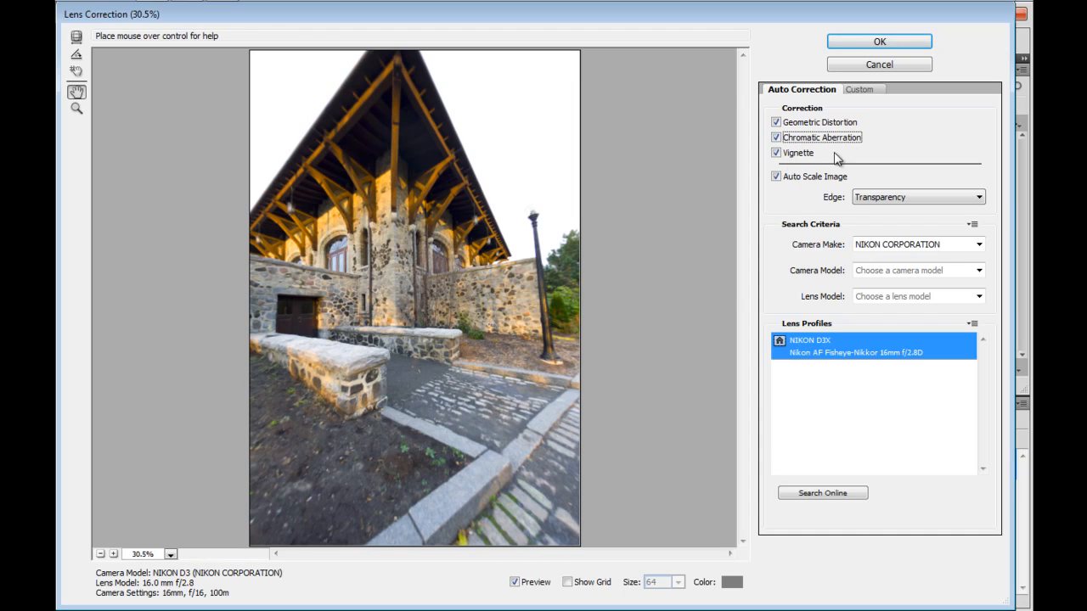
click(777, 176)
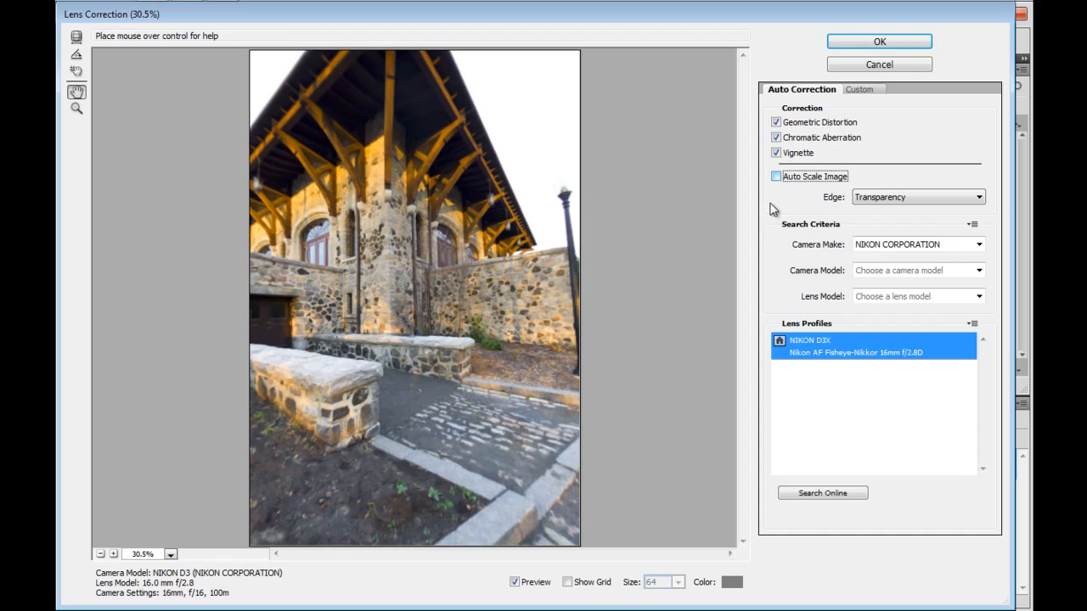
click(776, 176)
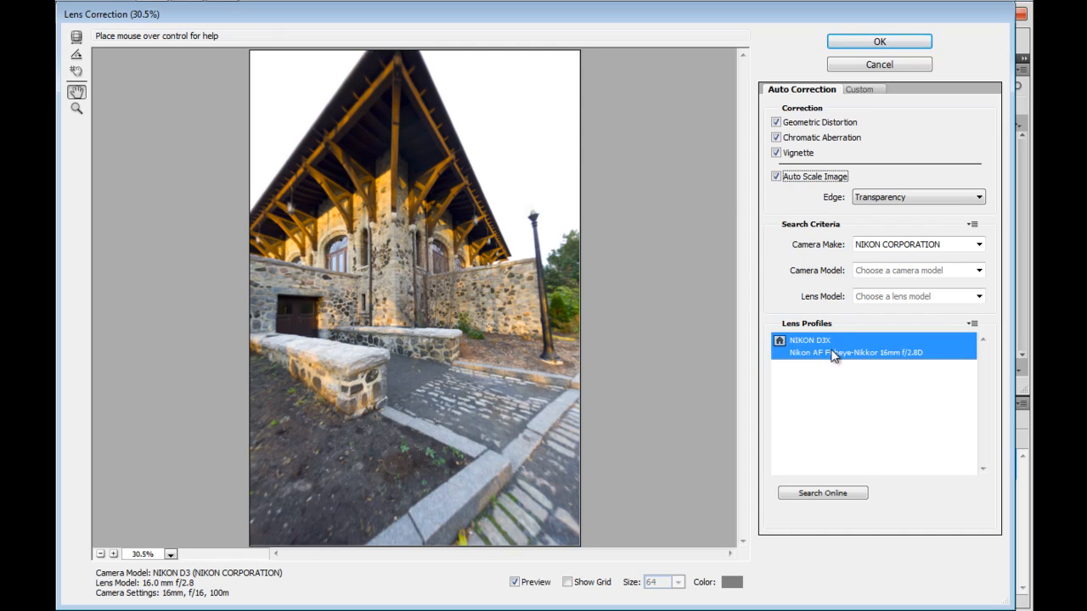
Look through the available camera makes, camera models and lens models in the search criteria, keeping NIKON CORPORATION as the make
click(980, 245)
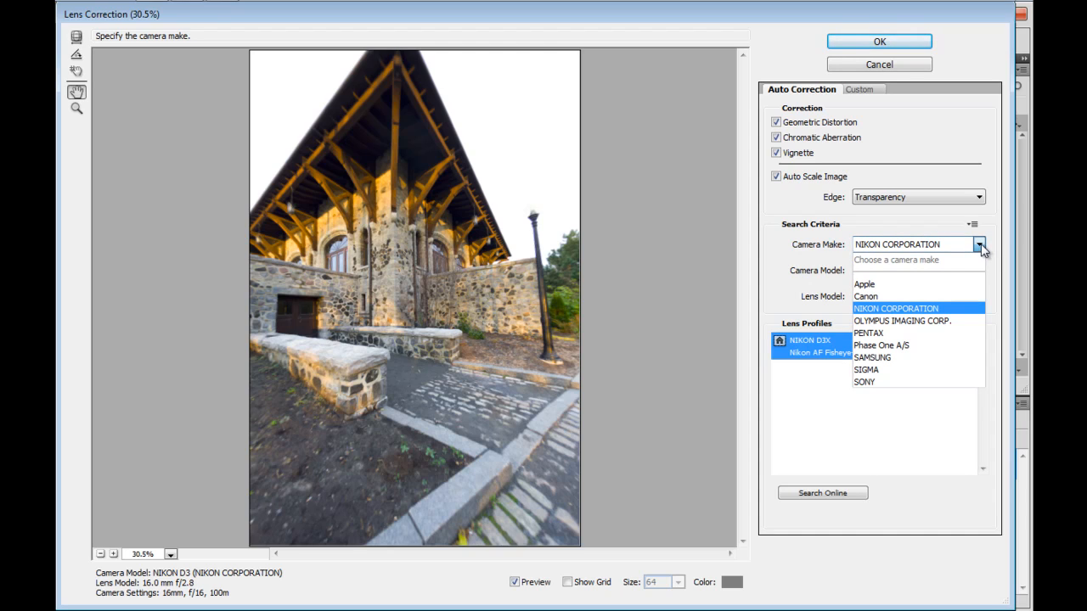
click(981, 308)
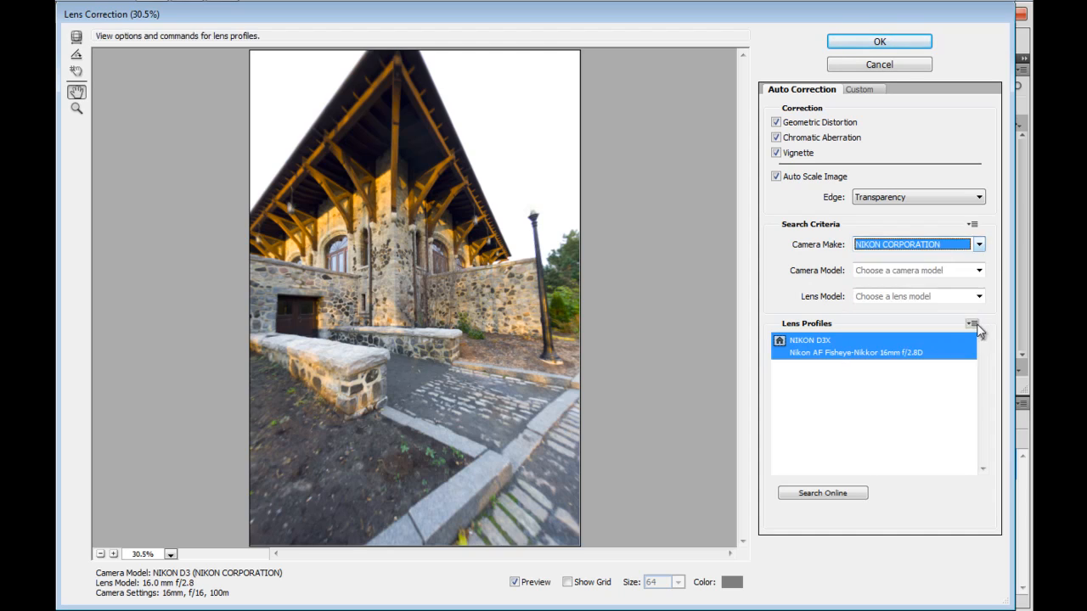
click(979, 271)
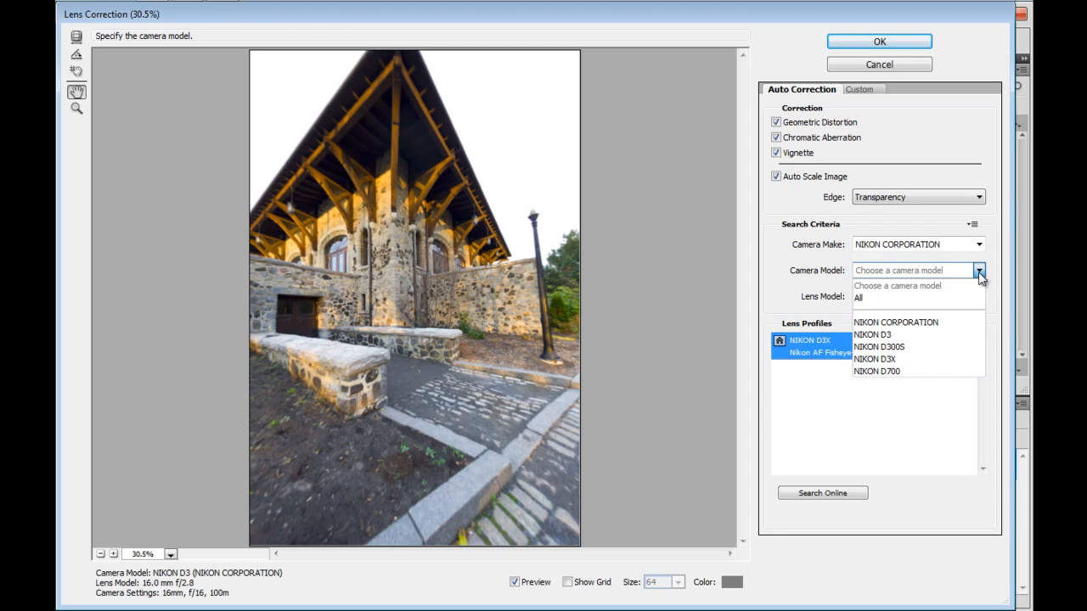
click(978, 296)
click(978, 296)
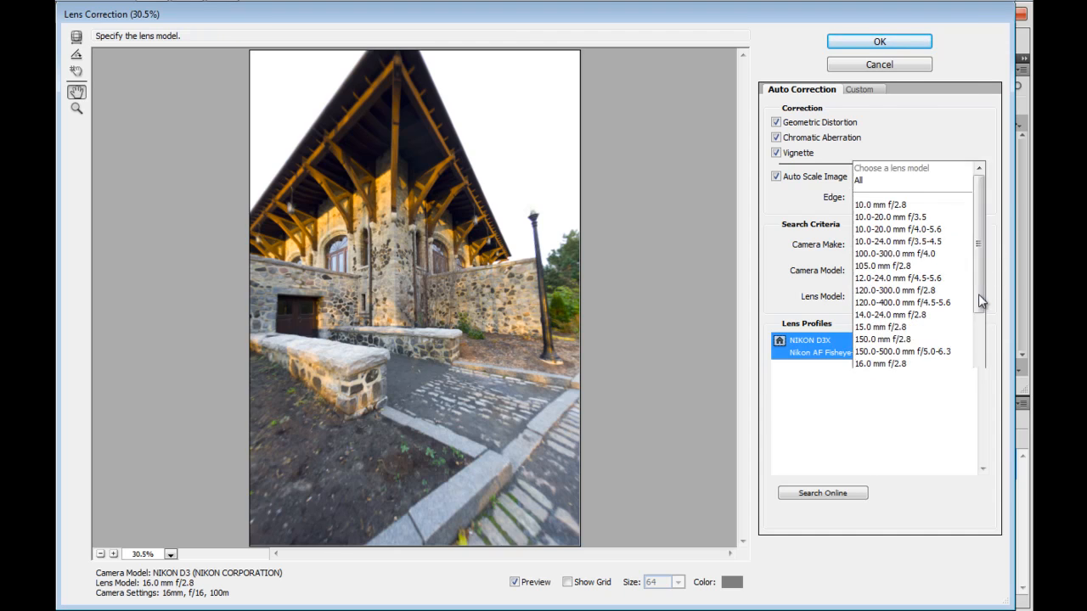
drag(980, 59, 979, 284)
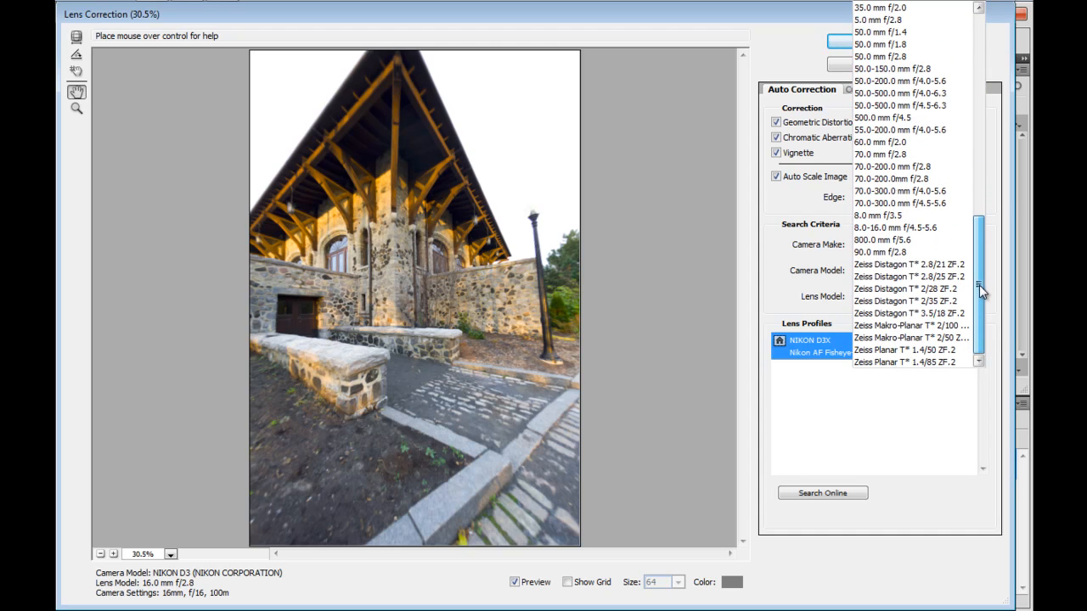
scroll(992, 220, up, 4)
scroll(992, 212, up, 12)
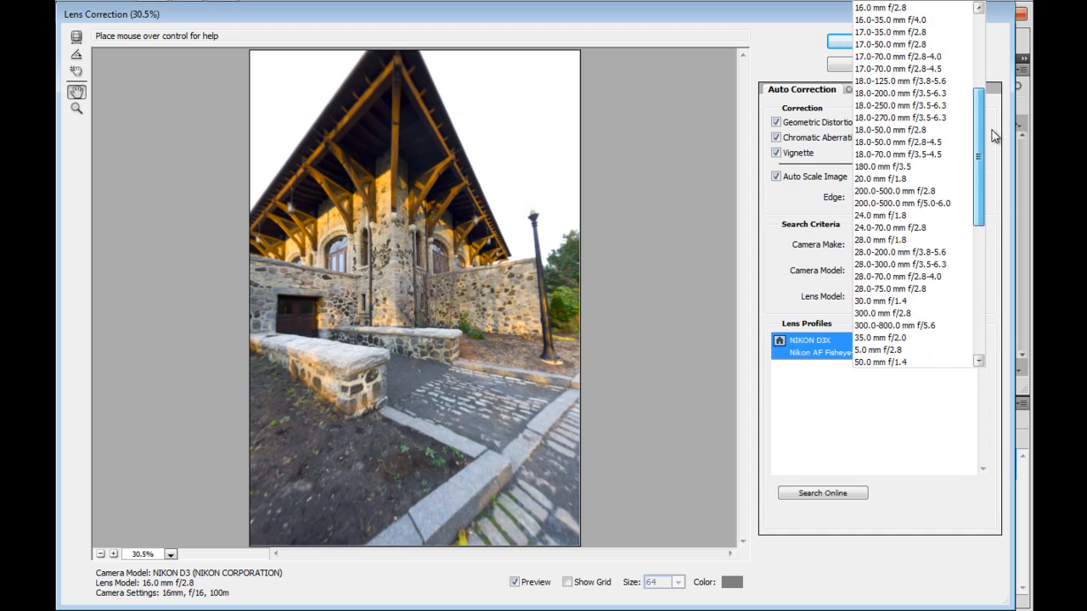
click(975, 408)
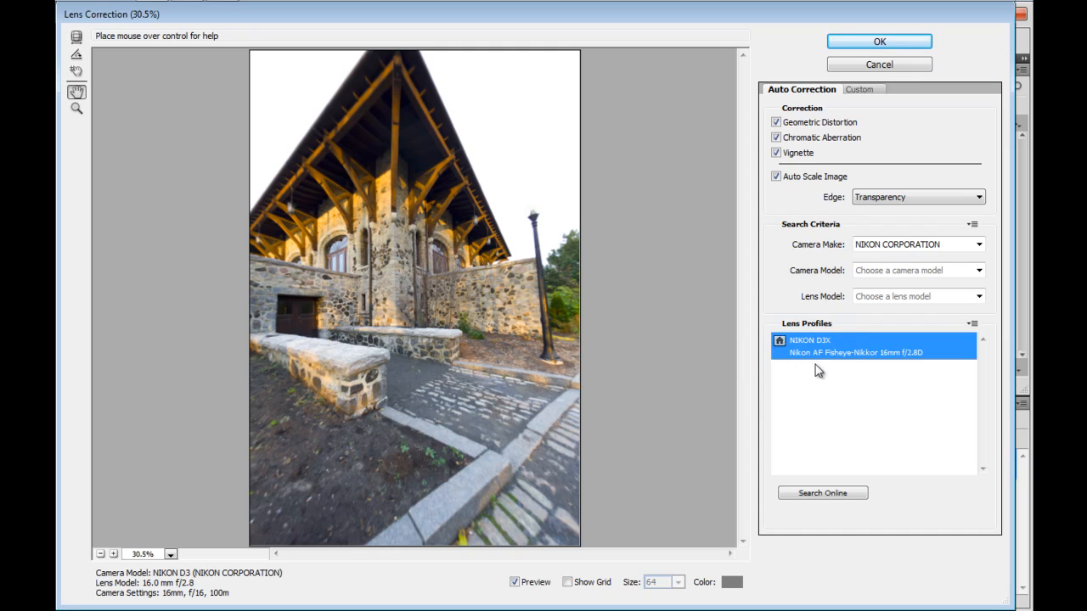
Show the selected Nikon fisheye lens profile in Windows Explorer, look through the profile files in its folder, and close the window
click(972, 323)
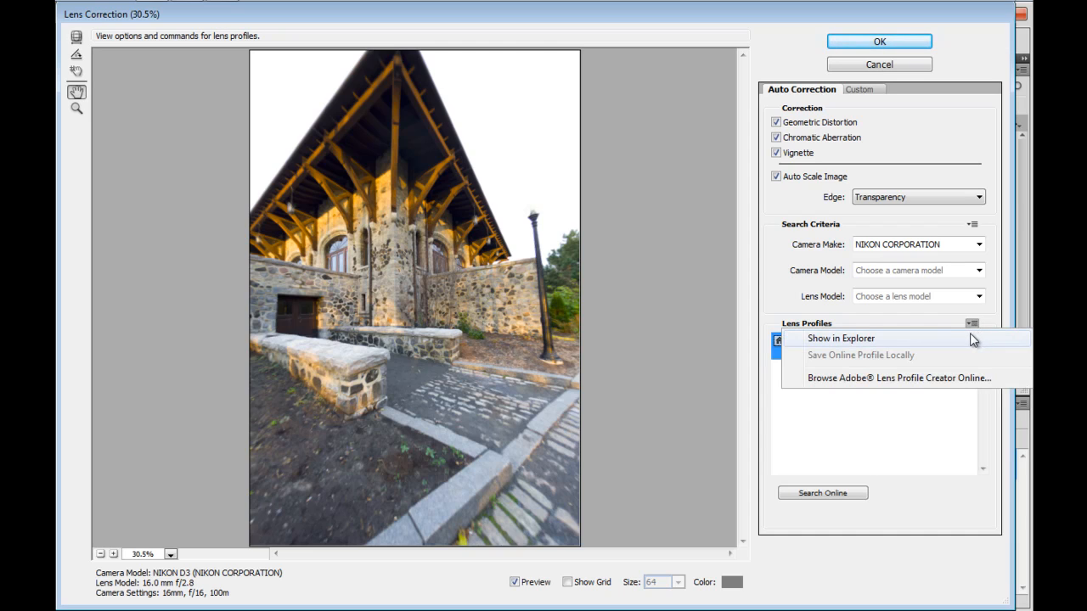
click(826, 340)
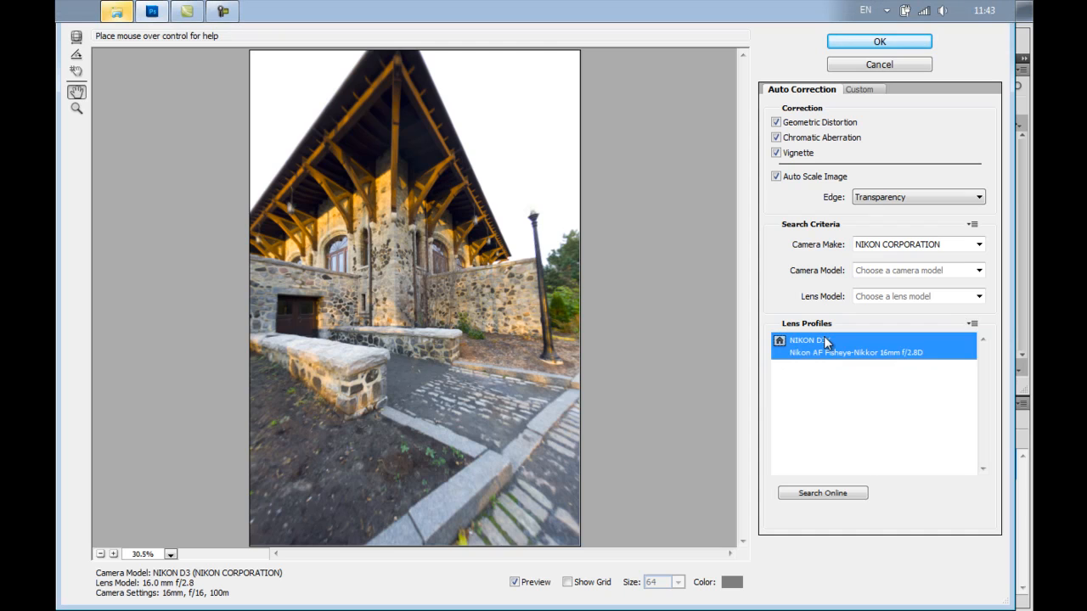
click(123, 15)
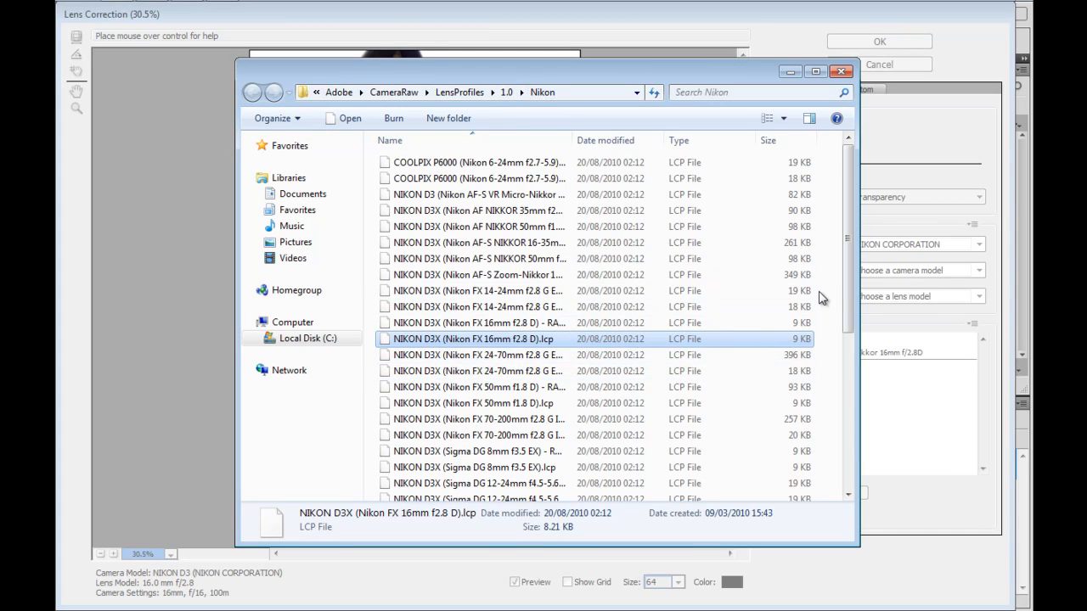
drag(849, 273, 867, 456)
scroll(471, 277, up, 6)
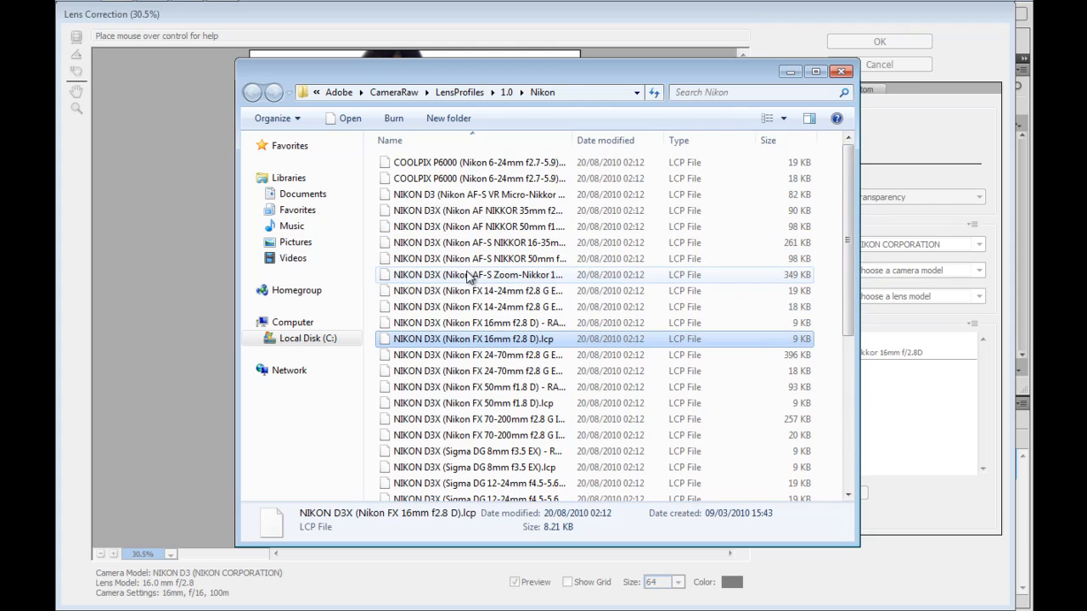
click(840, 72)
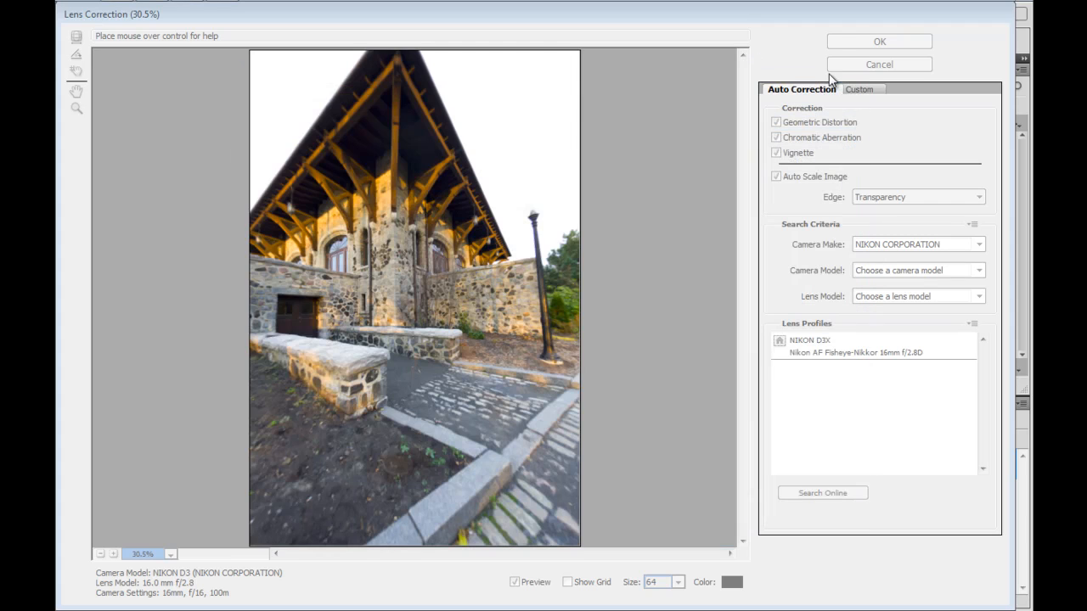
click(974, 324)
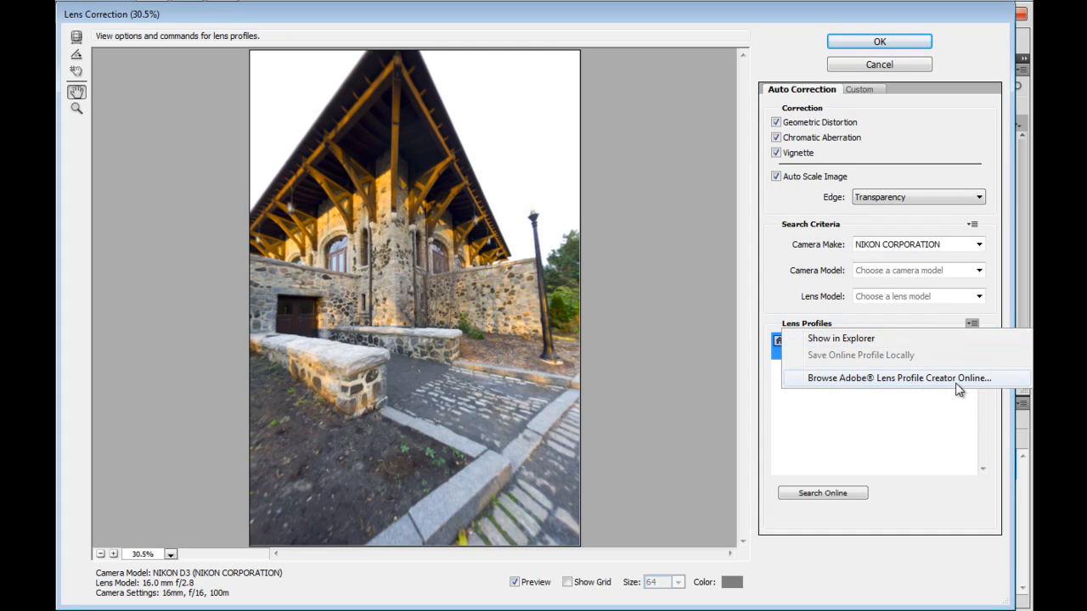
click(860, 439)
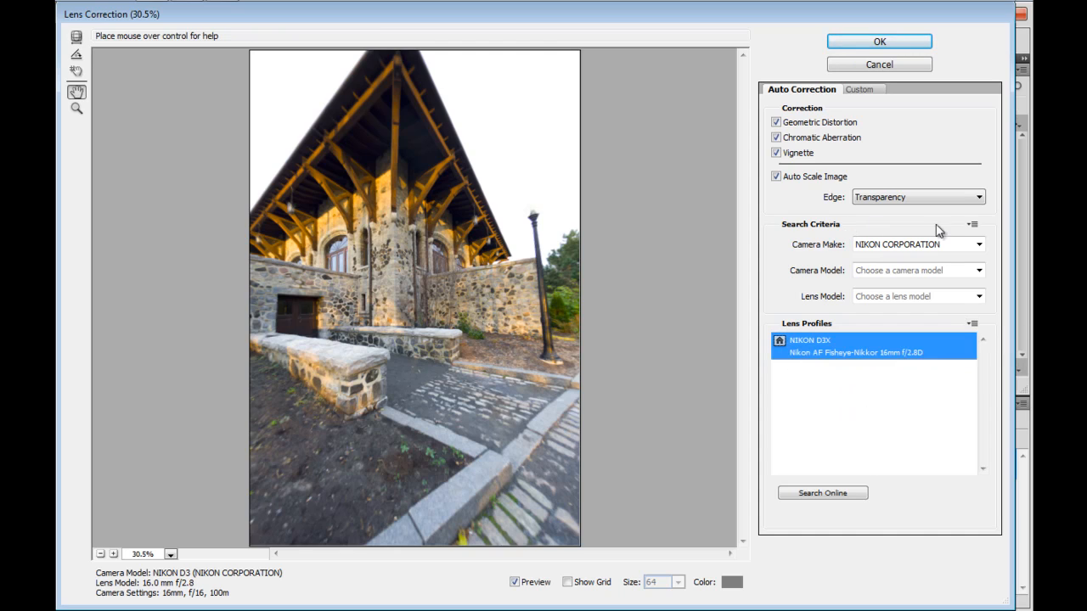
click(974, 226)
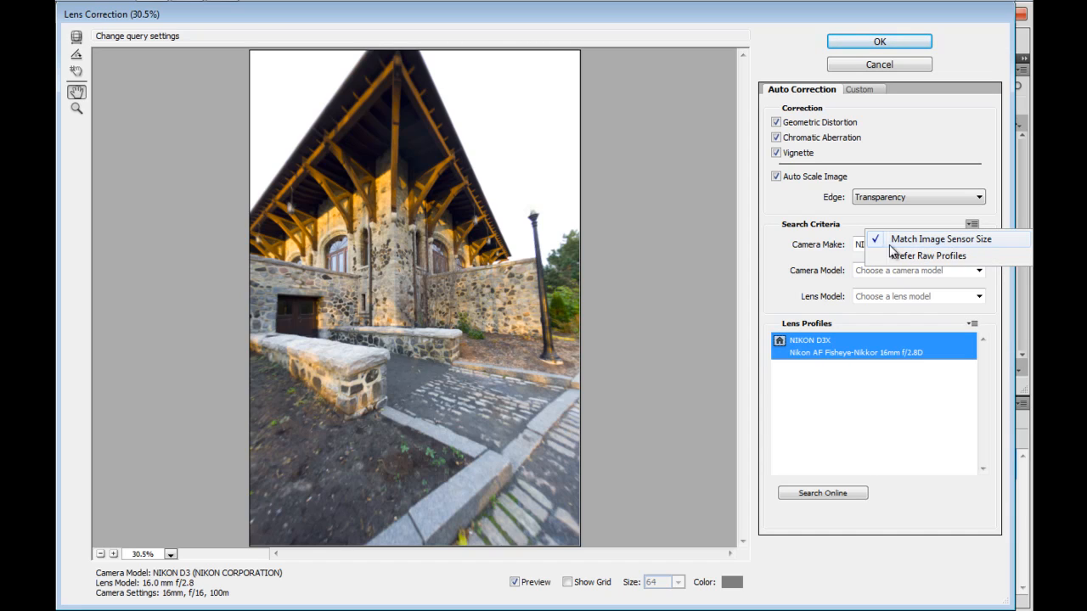
click(783, 214)
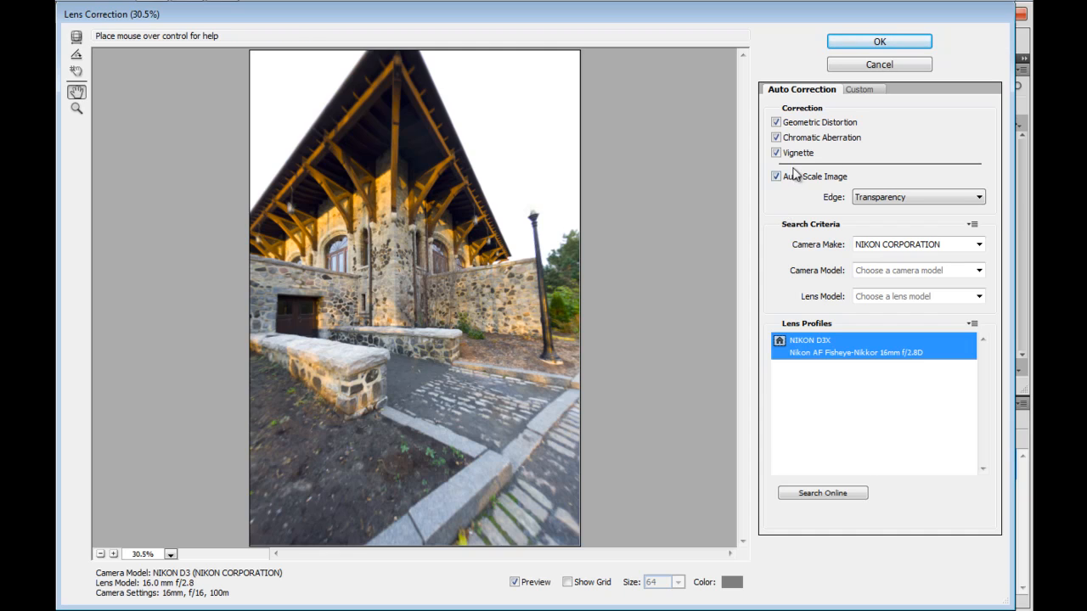
Try custom corrections with distortion removal +7.00, vignette amount -90, midpoint +25 and scale 97%
click(857, 90)
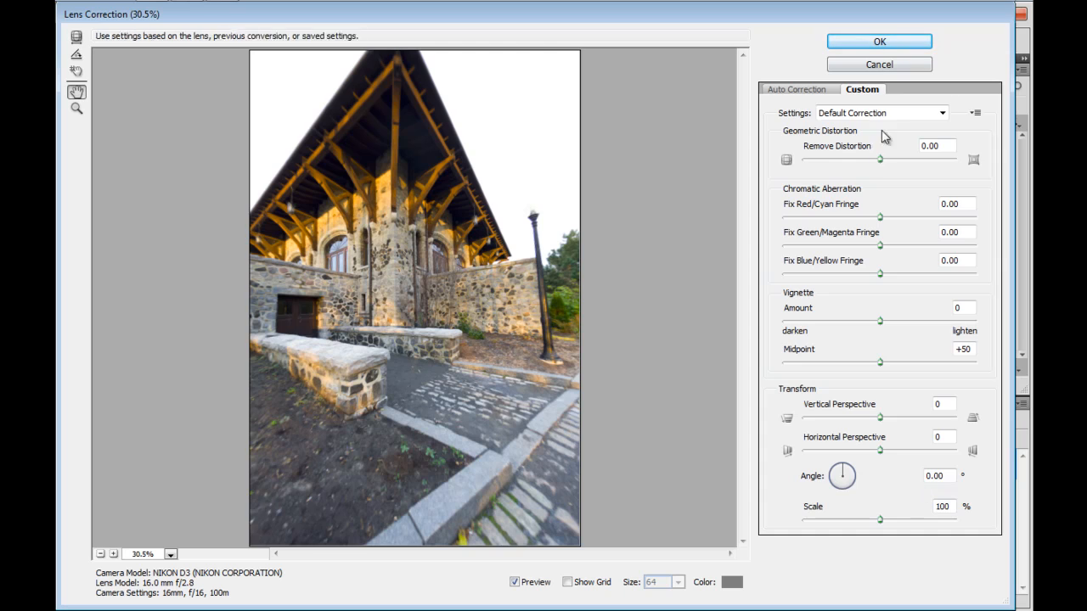
mouse_move(880, 159)
mouse_down()
mouse_move(934, 168)
mouse_move(880, 167)
mouse_move(888, 161)
mouse_up()
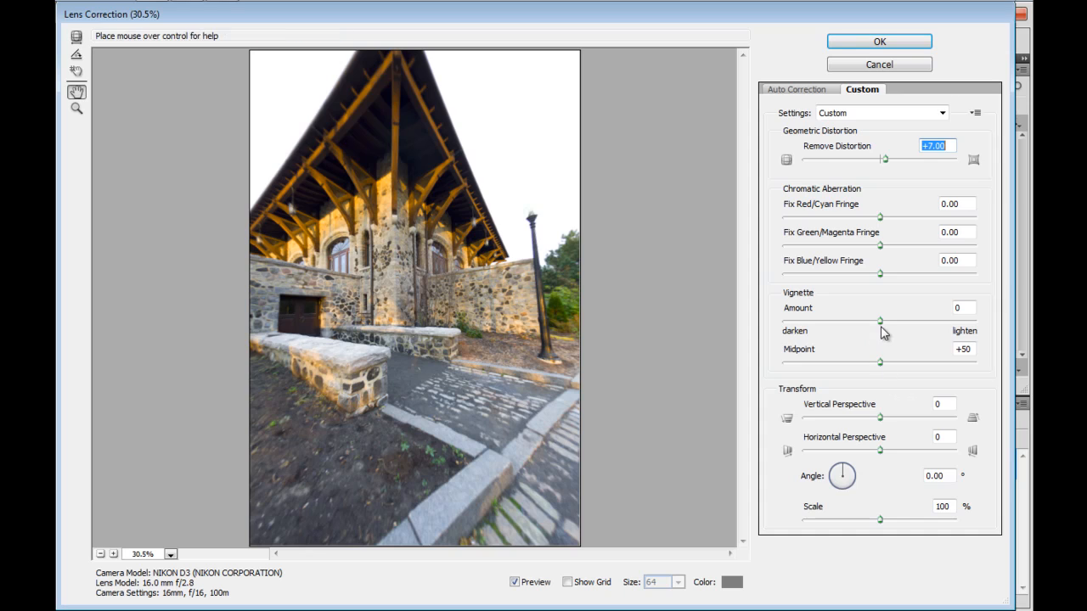
drag(883, 321, 792, 322)
drag(883, 367, 833, 365)
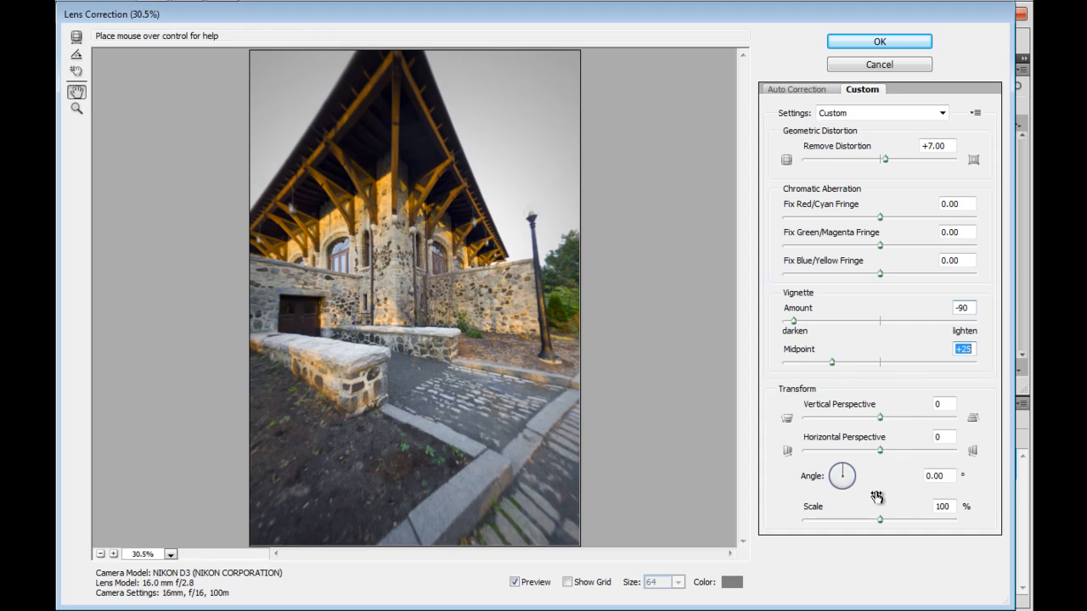
mouse_move(881, 519)
mouse_down()
mouse_move(899, 518)
mouse_move(864, 519)
mouse_move(875, 521)
mouse_up()
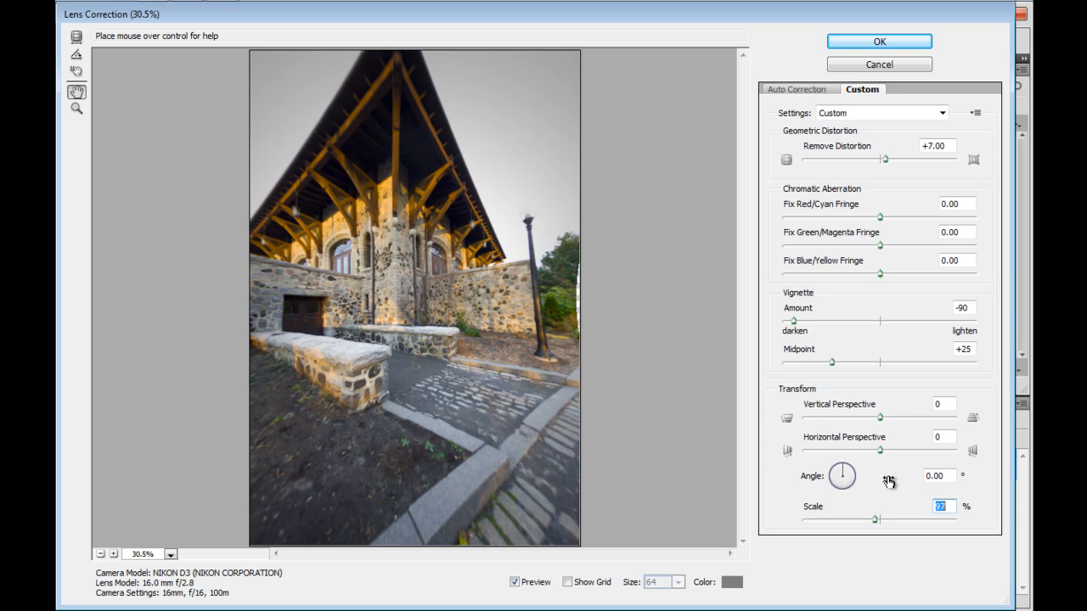
Try the Previous Correction, Default Correction and Custom settings for the custom lens correction
click(975, 114)
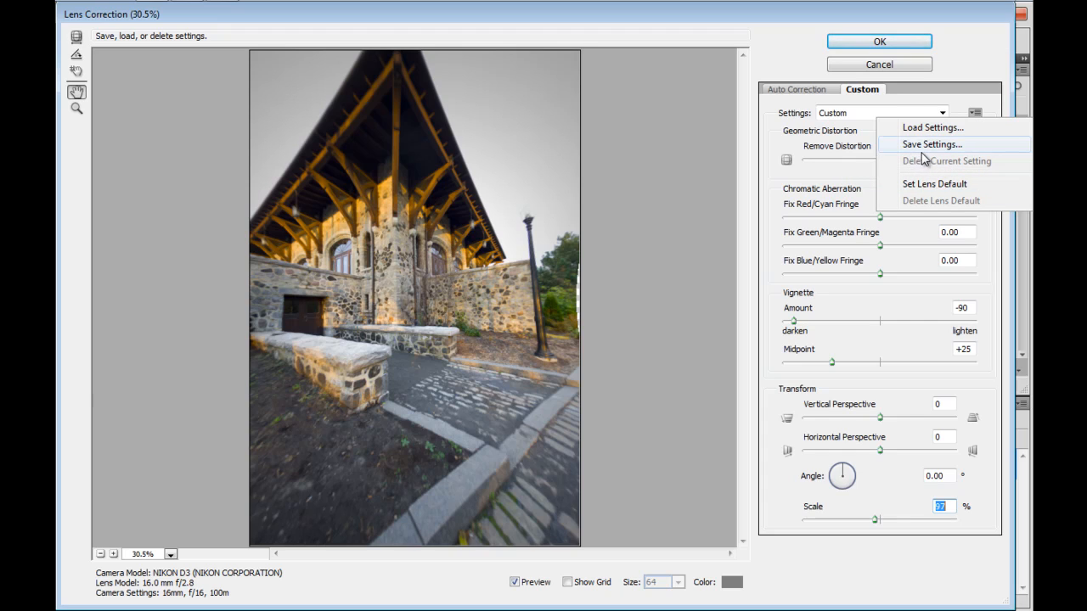
click(811, 121)
click(913, 117)
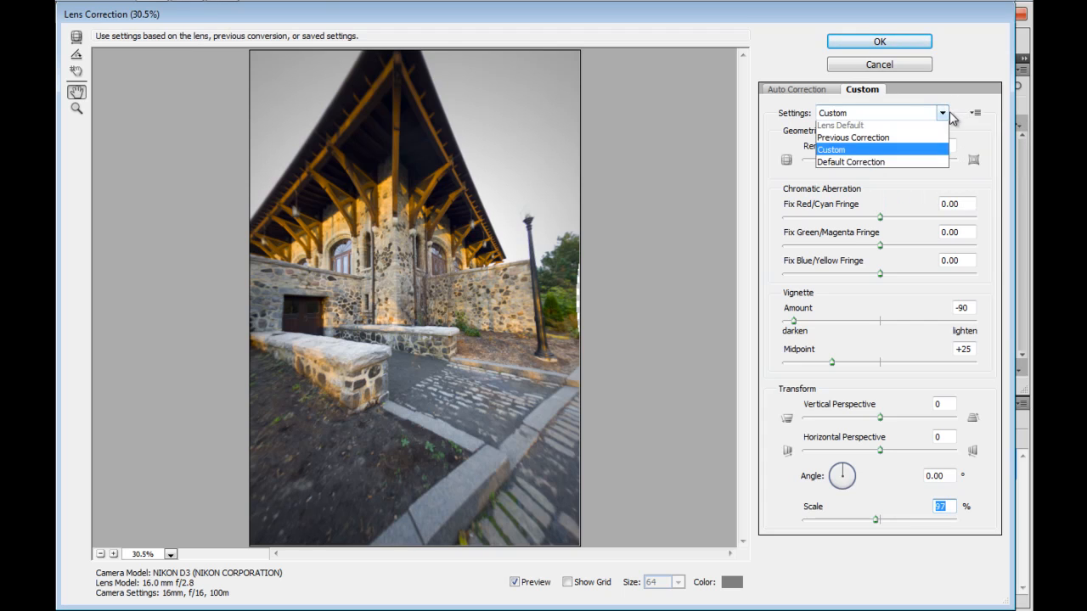
click(879, 141)
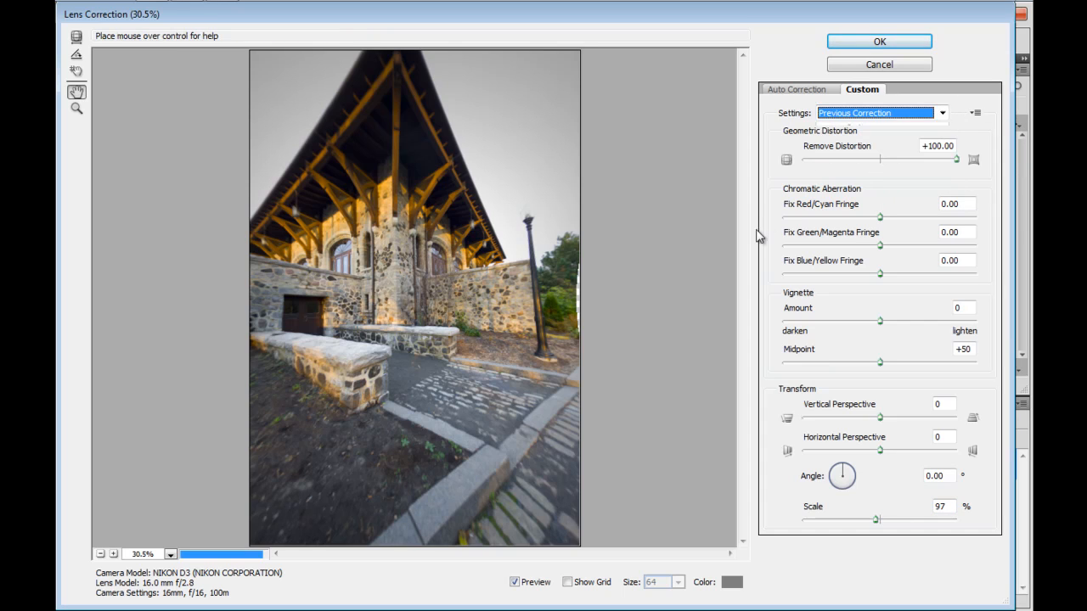
click(891, 113)
click(892, 164)
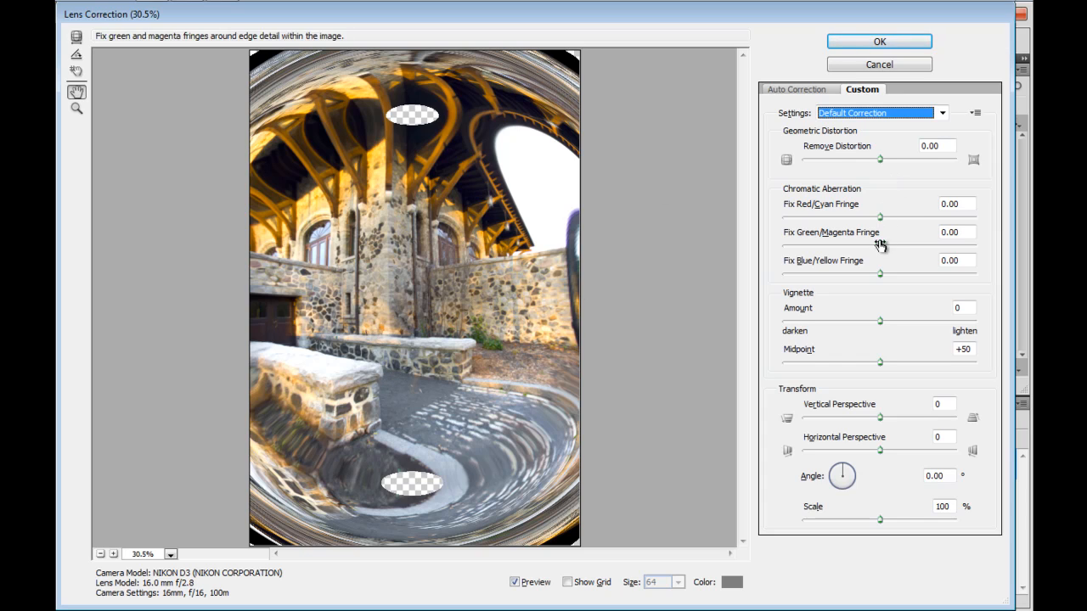
click(933, 118)
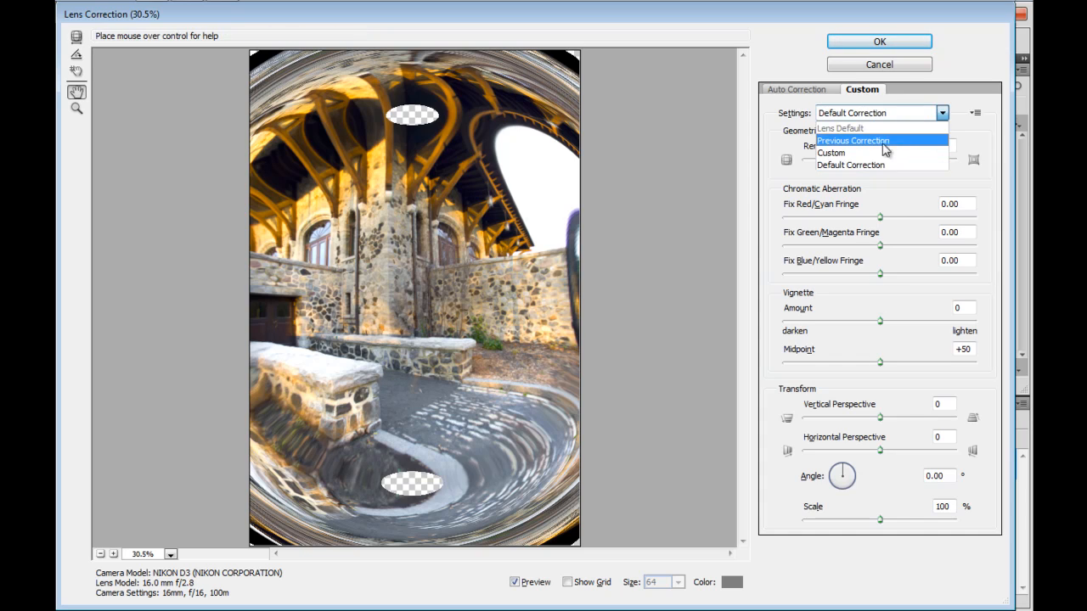
click(892, 150)
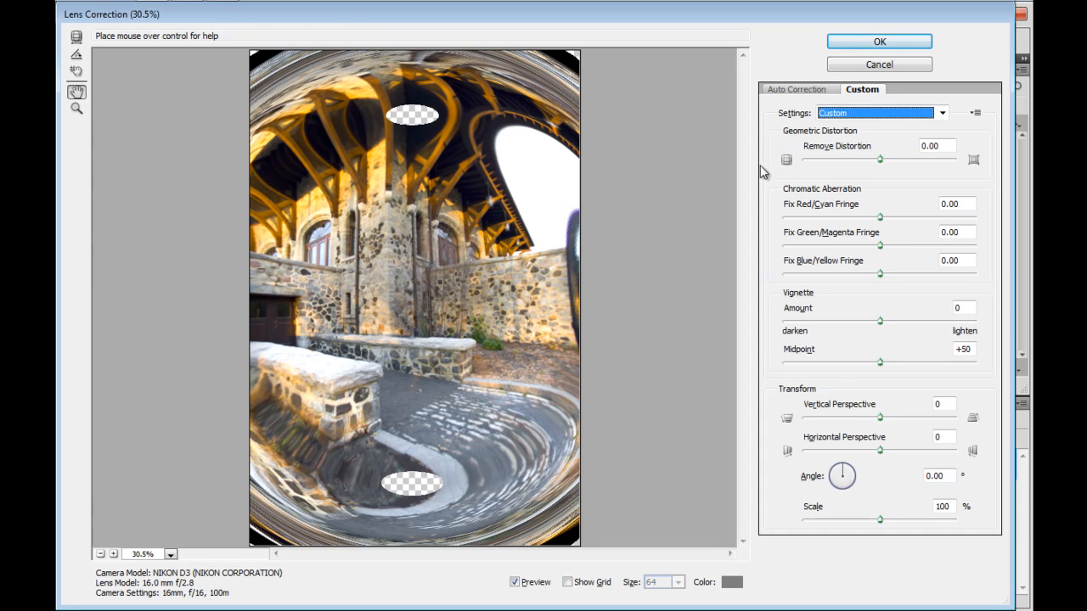
Reset all Lens Correction settings and re-enable automatic chromatic aberration correction
key(alt)
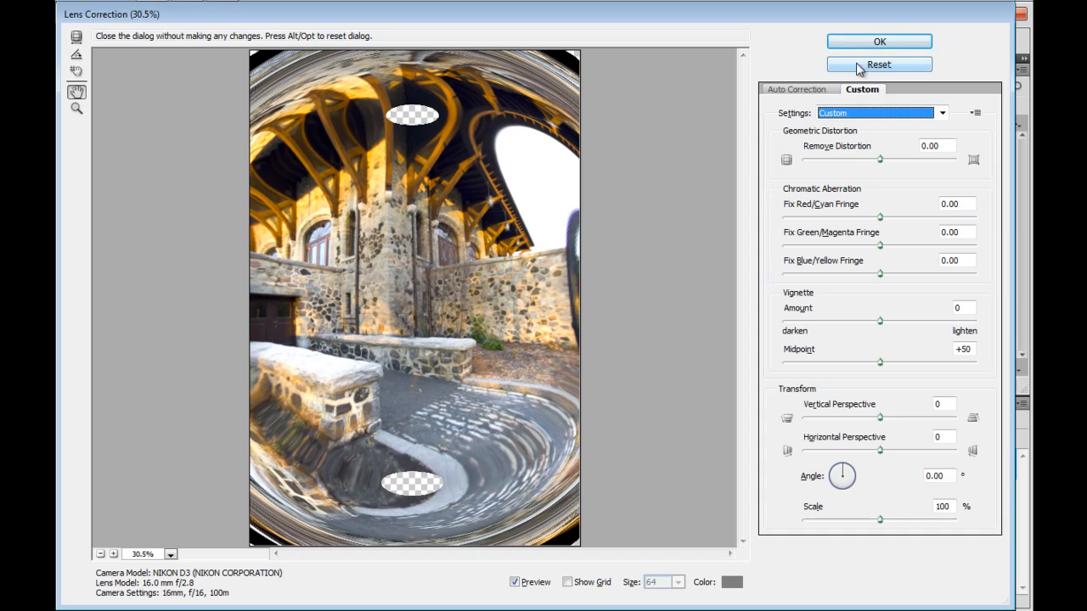
alt+click(879, 66)
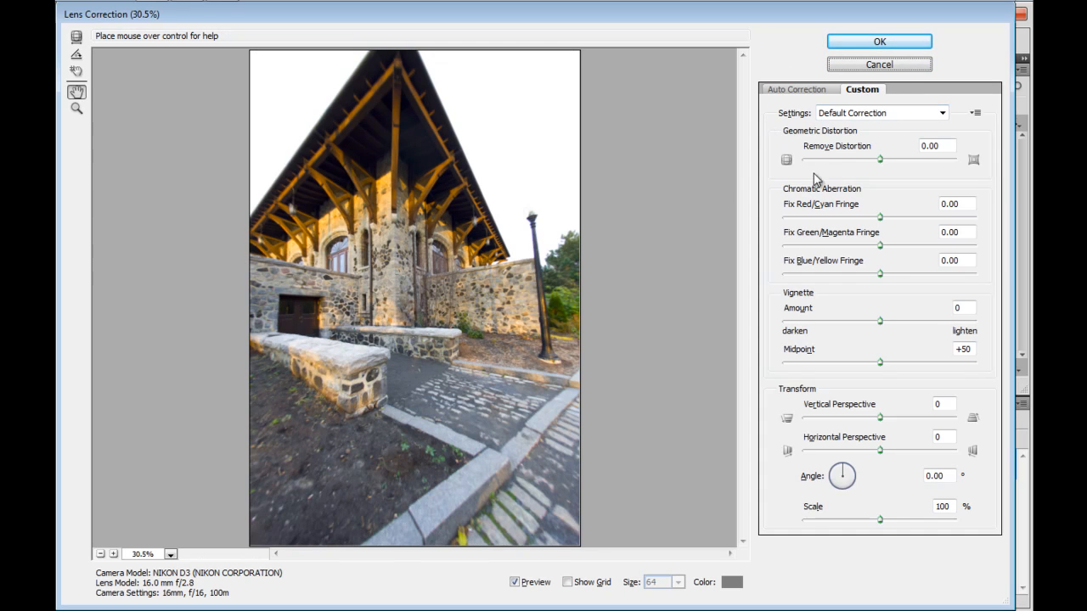
click(801, 93)
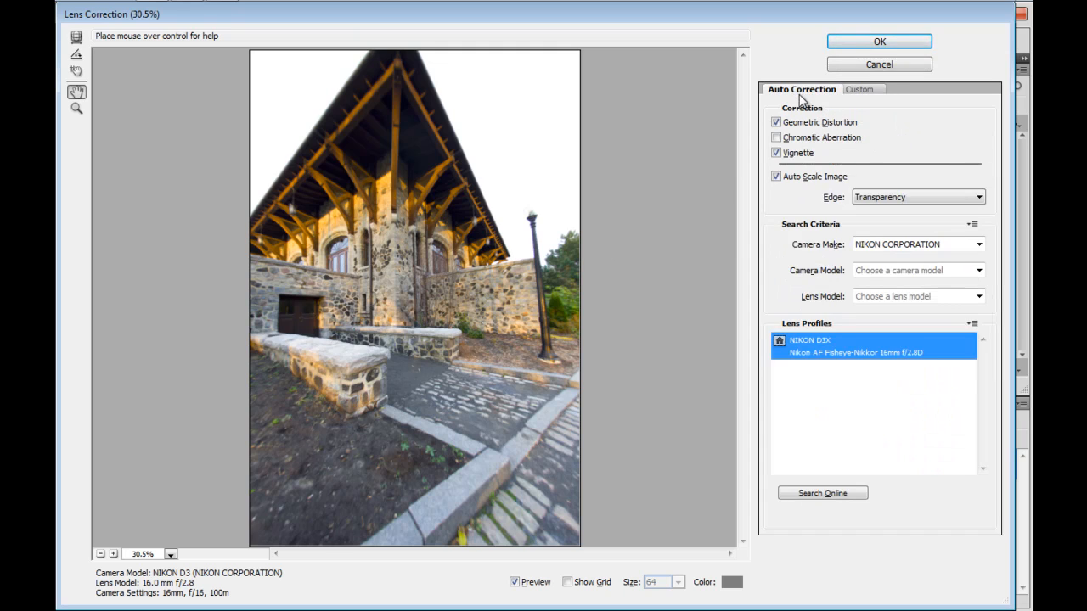
click(777, 138)
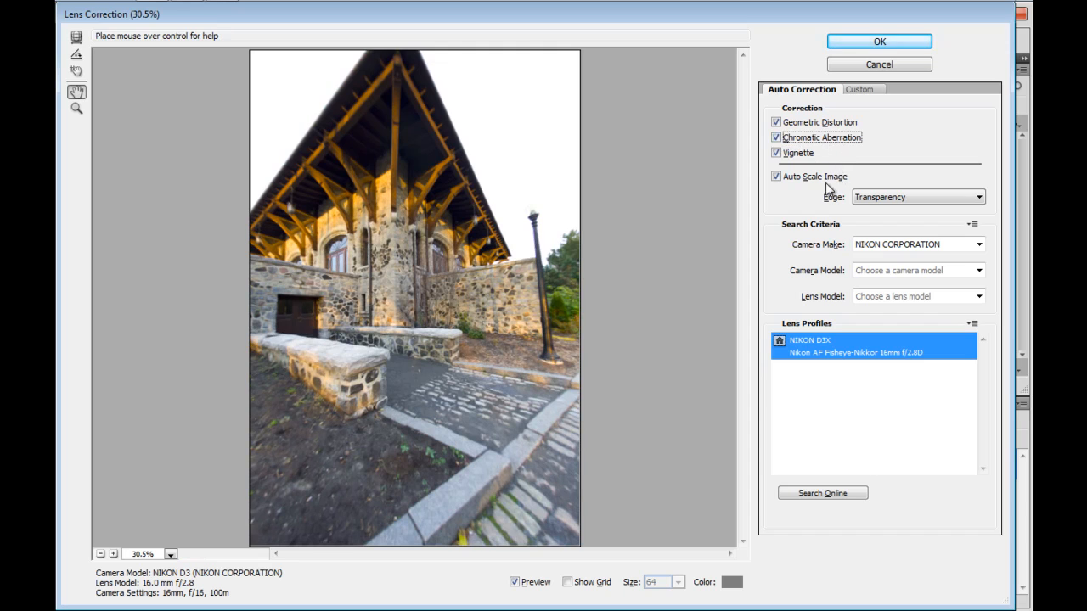
Compare the original and corrected image by switching the preview off and on, and apply the lens correction with the preview on
click(513, 583)
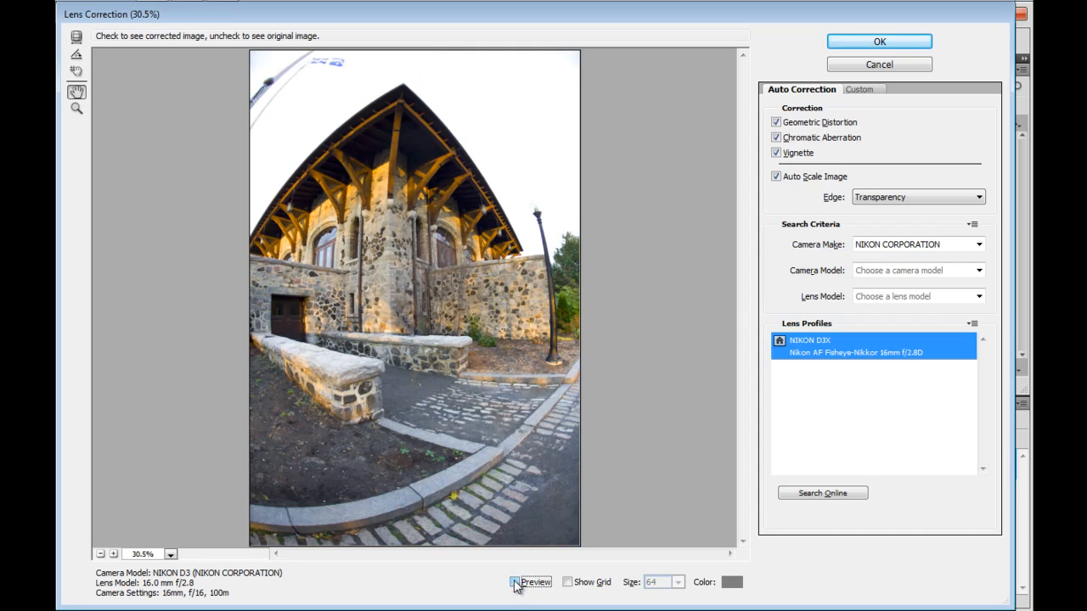
click(514, 582)
click(514, 583)
click(515, 583)
click(513, 583)
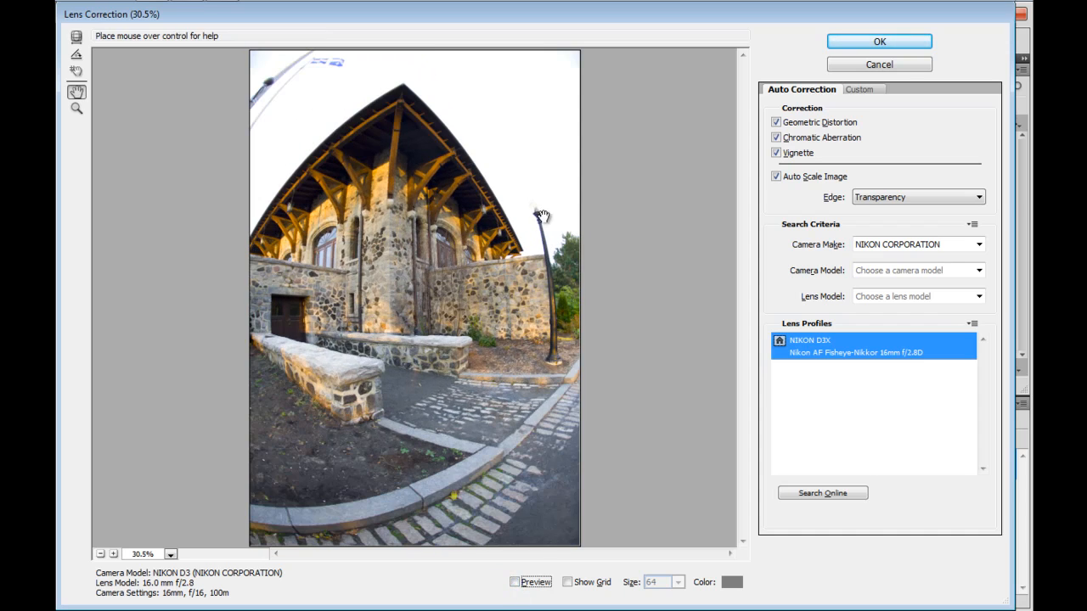
click(515, 583)
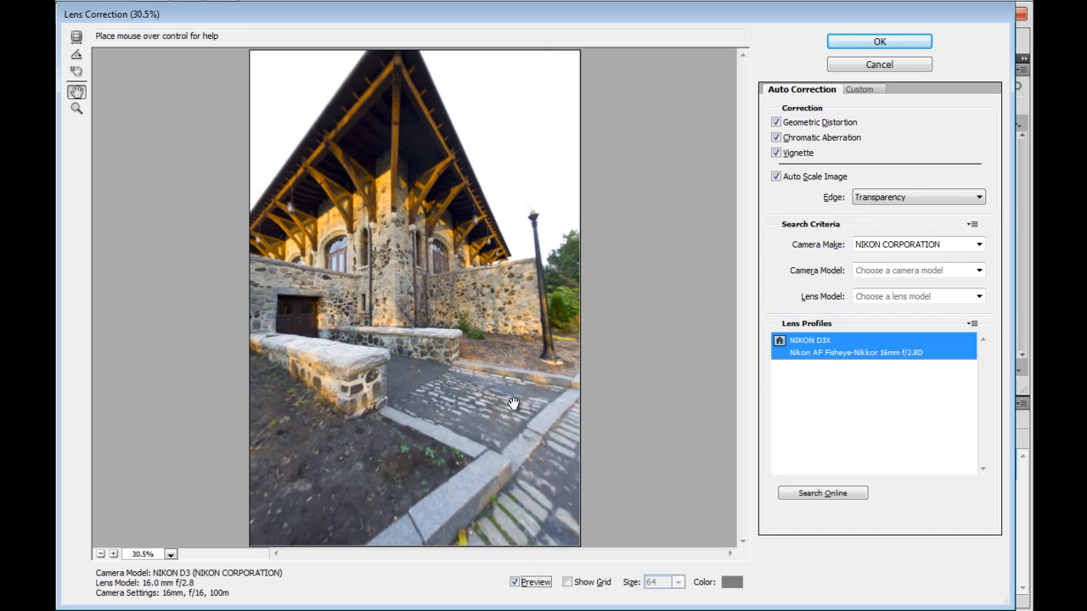
click(880, 42)
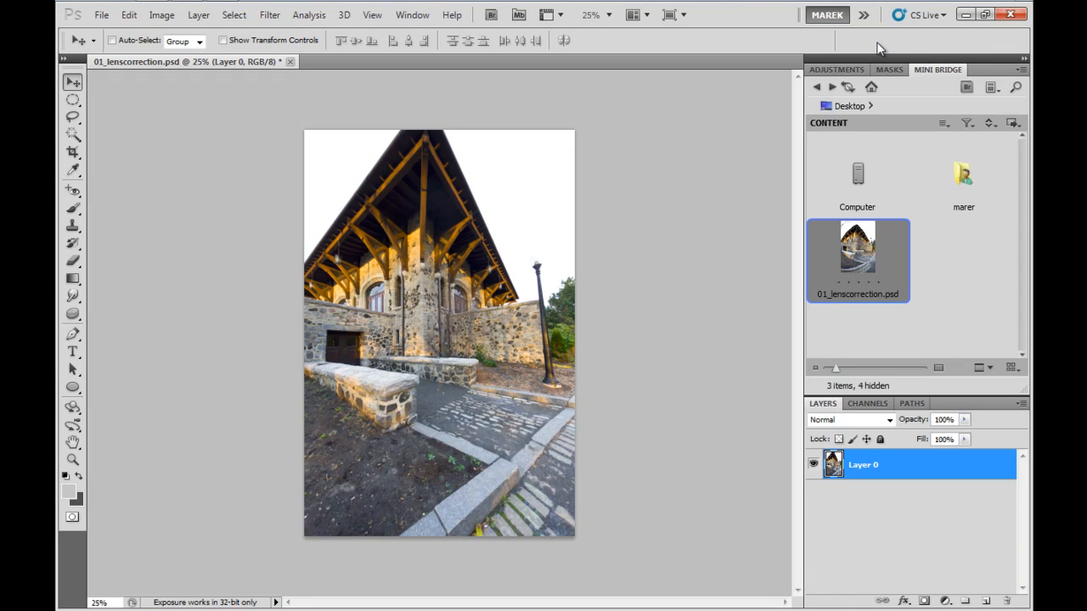
Compare the photo before and after the applied lens correction by repeatedly undoing and redoing it
key(ctrl+z)
key(ctrl+z)
key(ctrl+z)
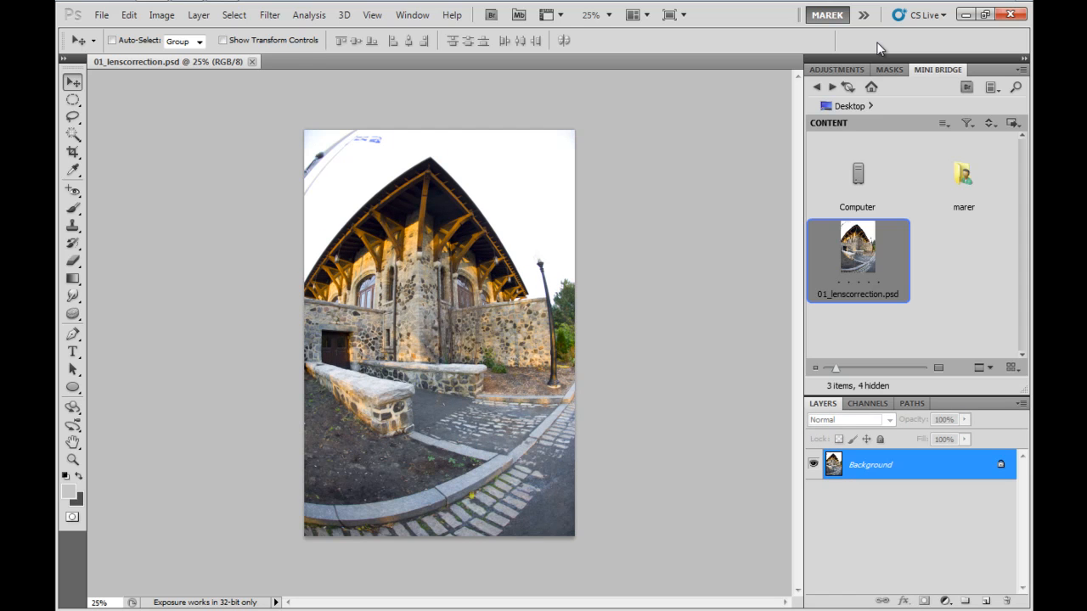
key(ctrl+z)
key(ctrl+z)
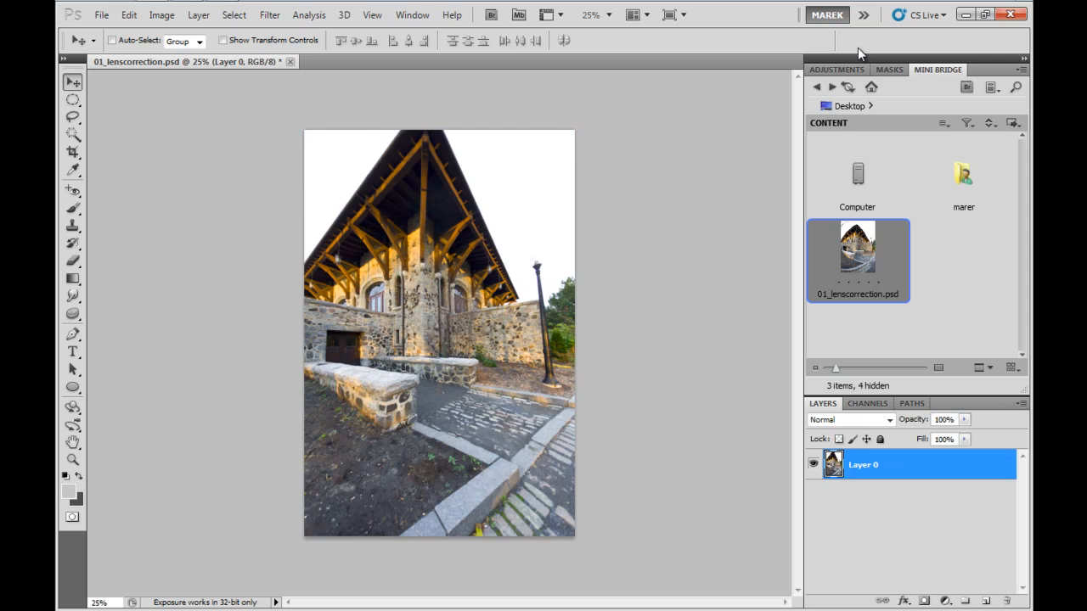
key(ctrl+z)
key(ctrl+z)
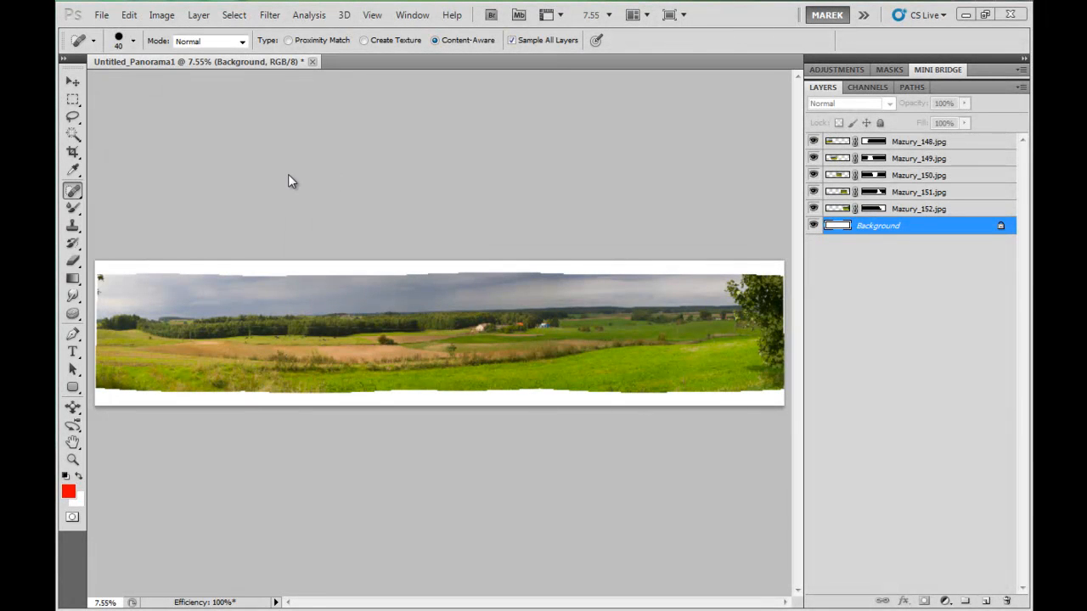
click(101, 14)
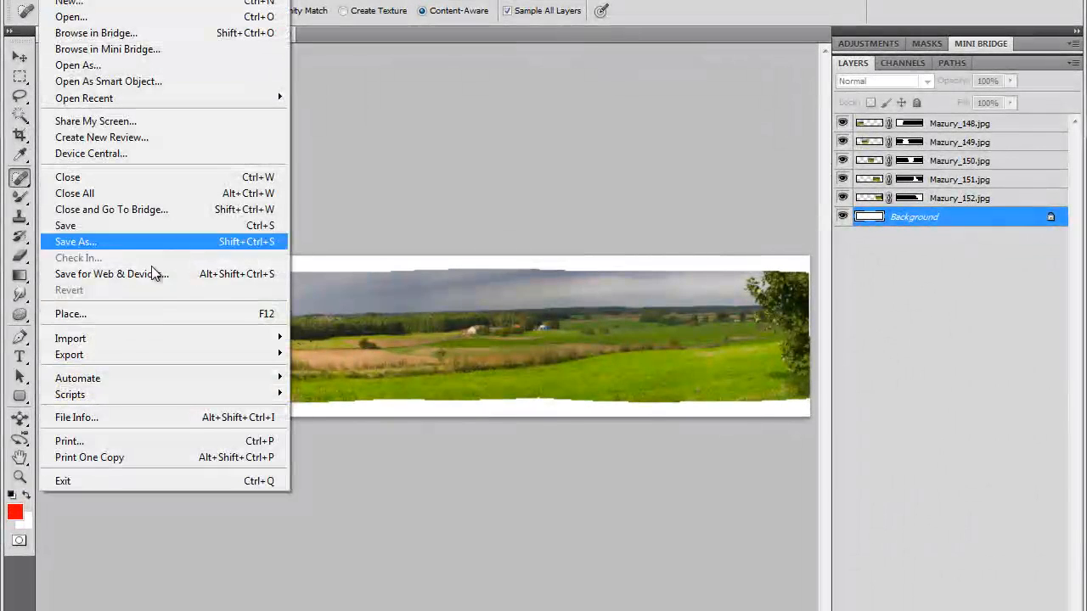
mouse_move(171, 377)
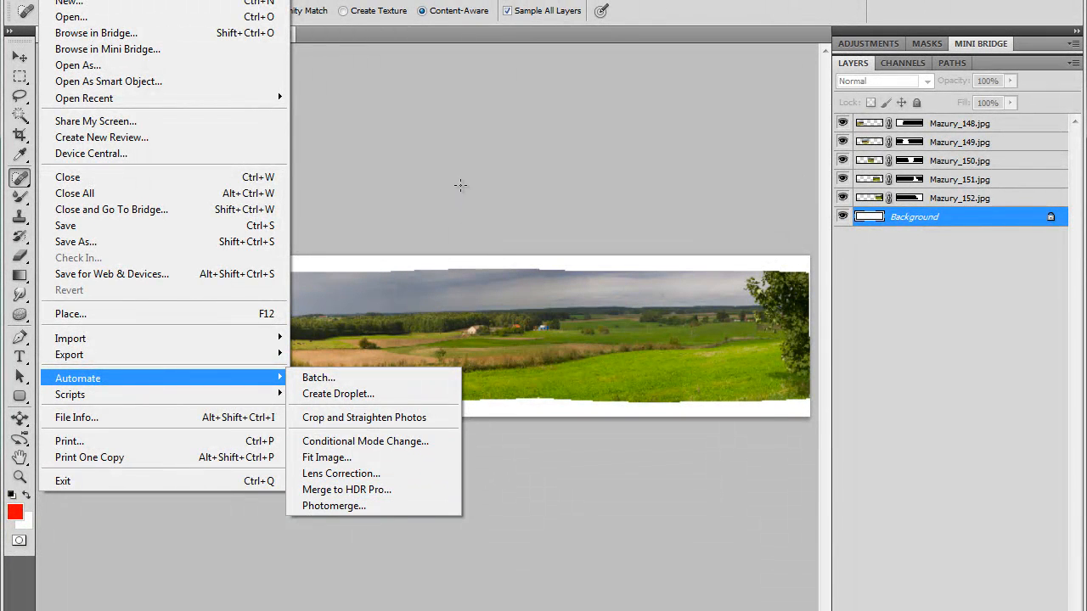
click(461, 184)
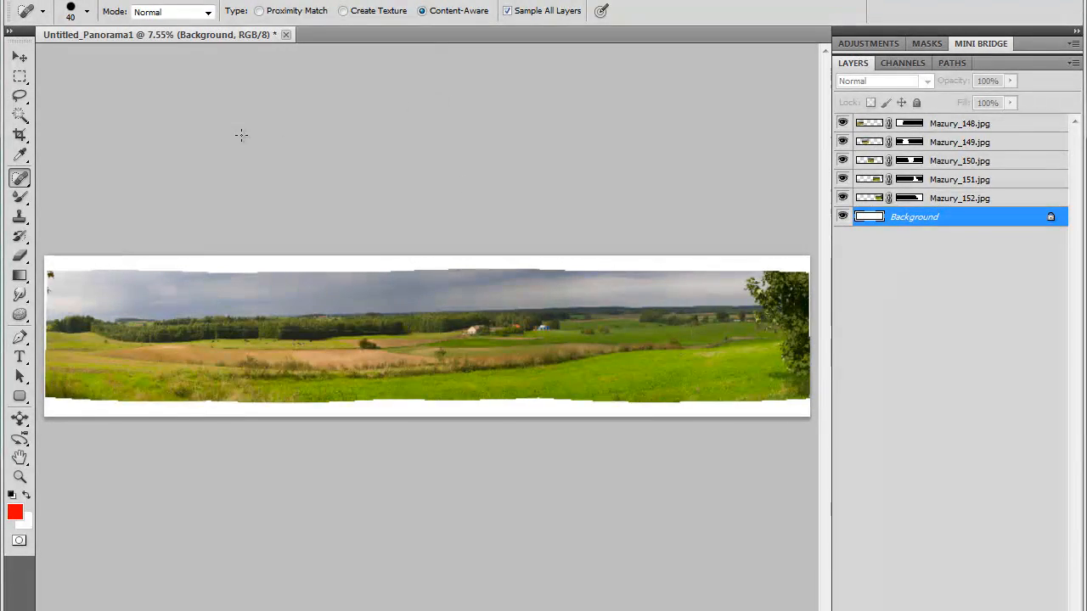
click(20, 135)
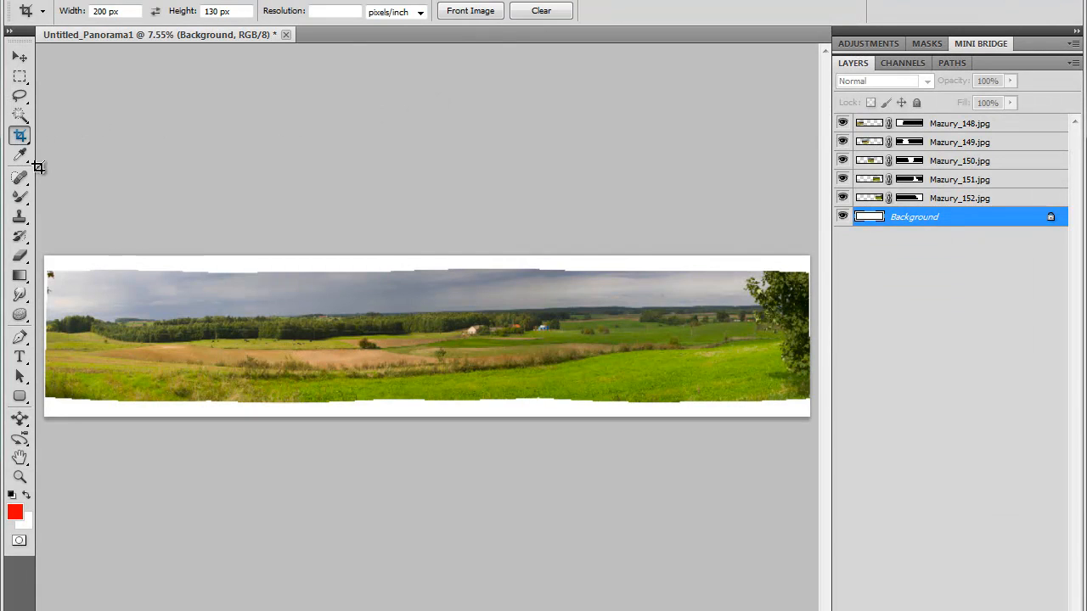
click(541, 13)
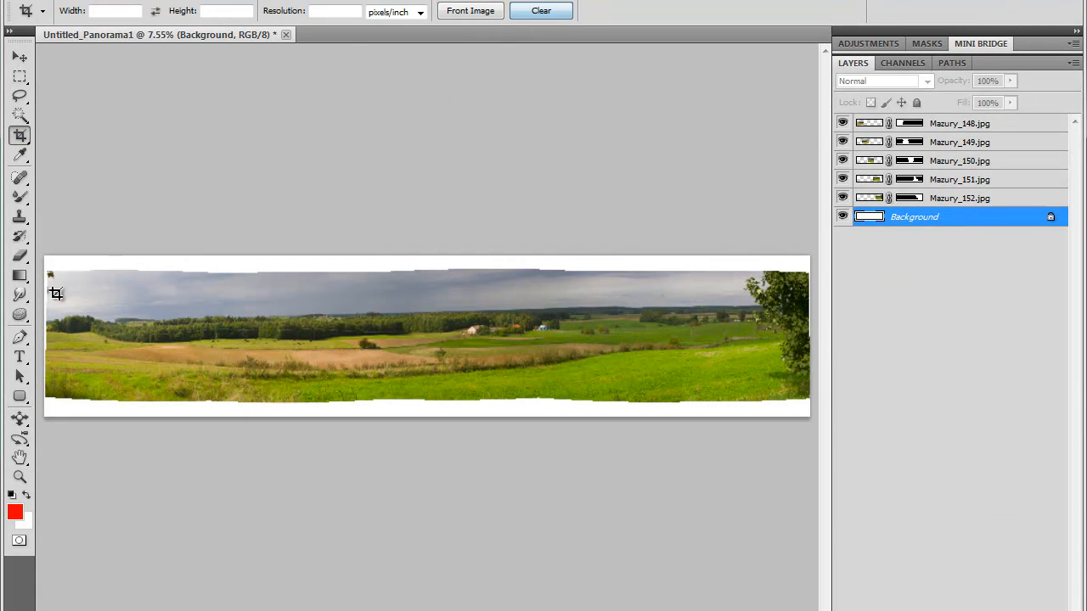
drag(53, 272, 810, 394)
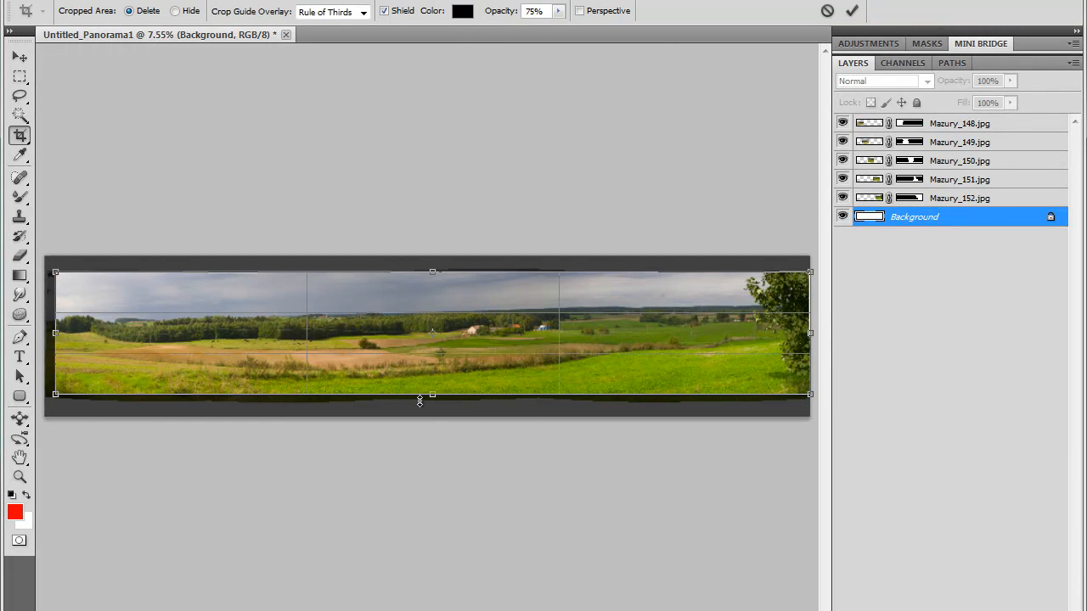
drag(433, 399, 403, 407)
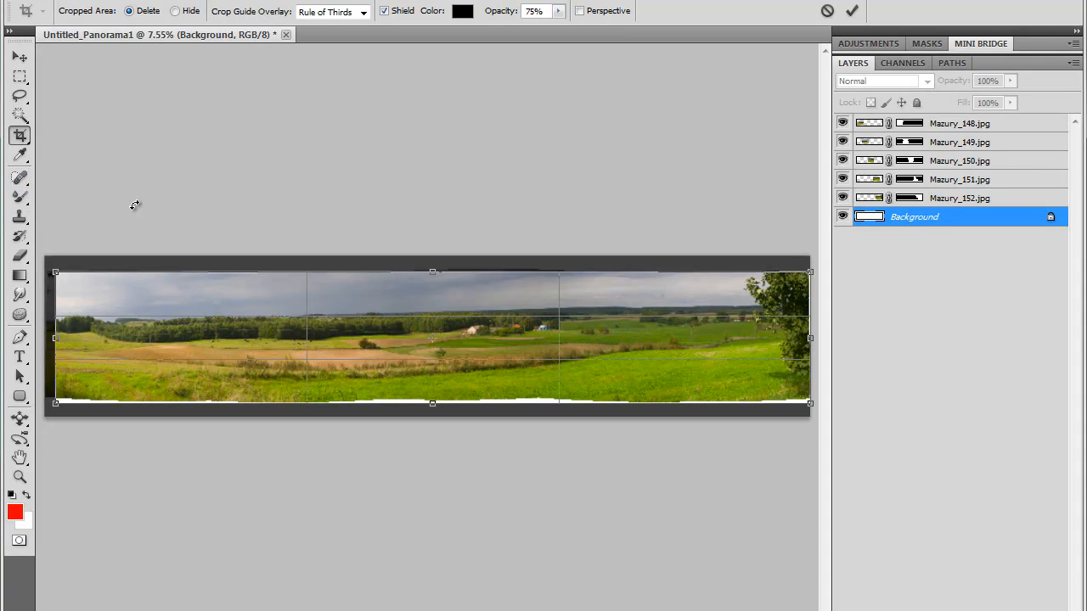
click(827, 10)
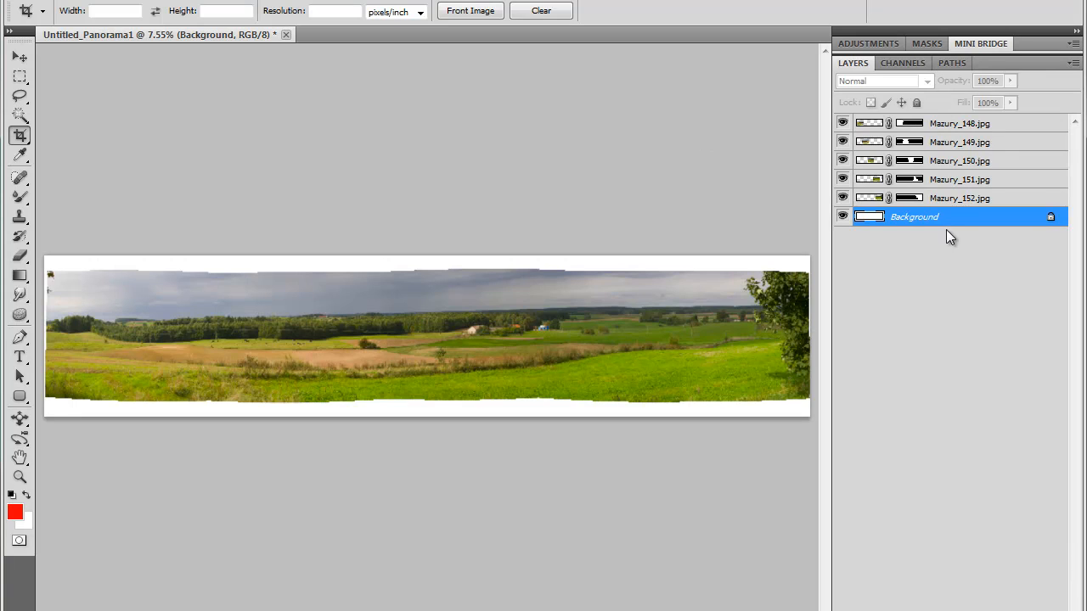
Flatten all layers of the Untitled_Panorama1 document into a single background layer
click(161, 0)
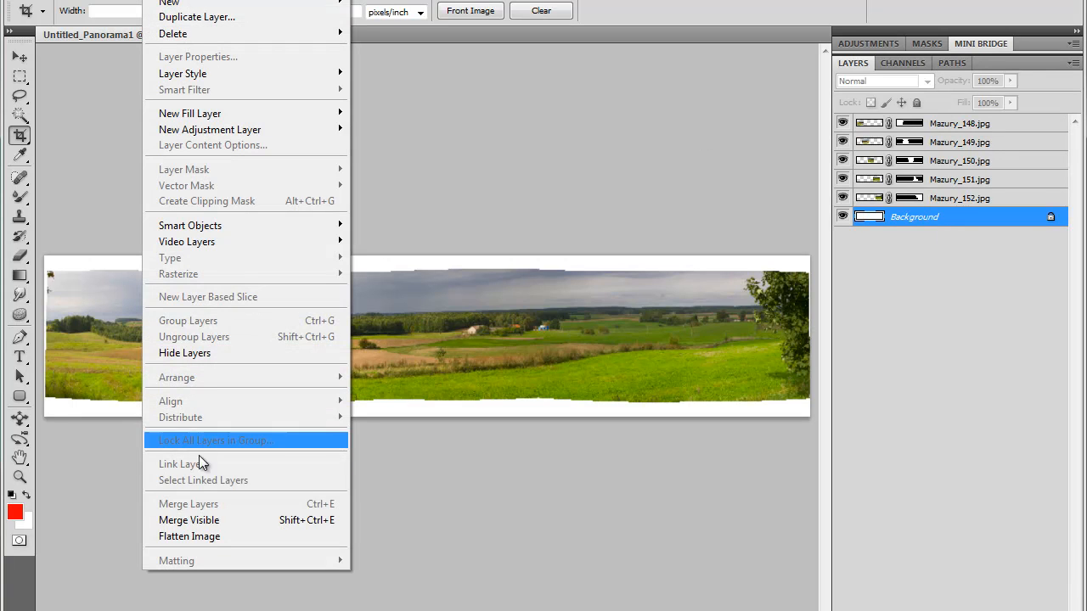
click(205, 536)
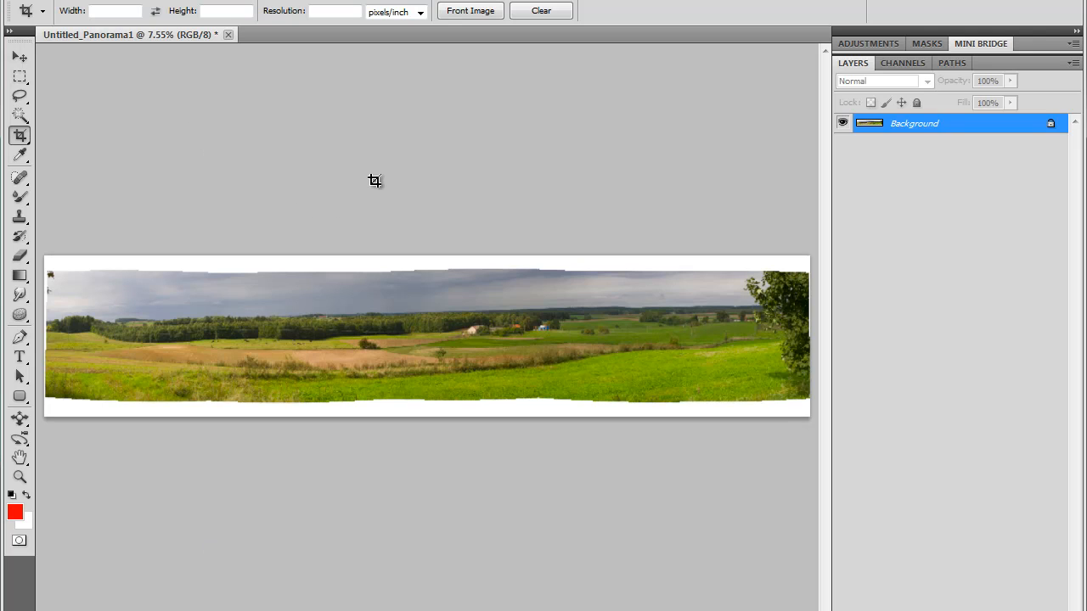
Resize the panorama image to a width of 2000 pixels with constrained proportions and Bicubic Sharper resampling
click(127, 0)
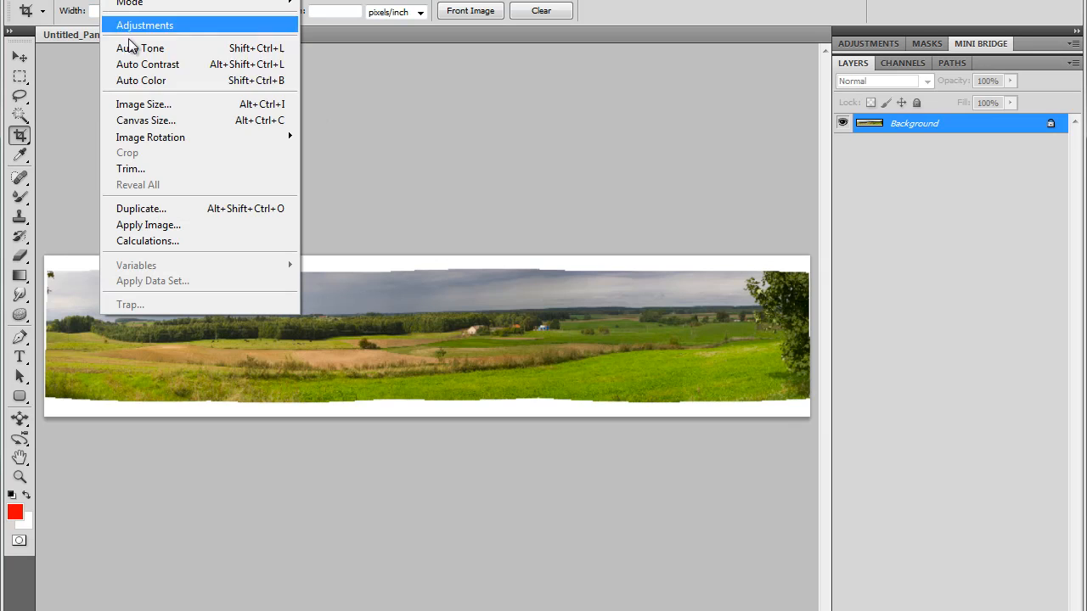
click(143, 104)
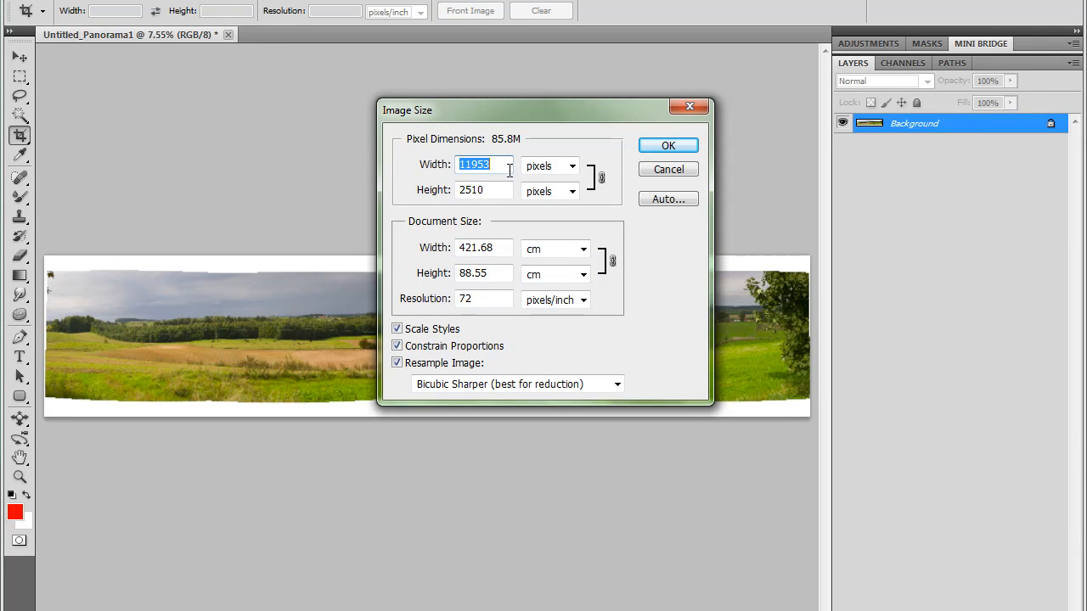
text(2000)
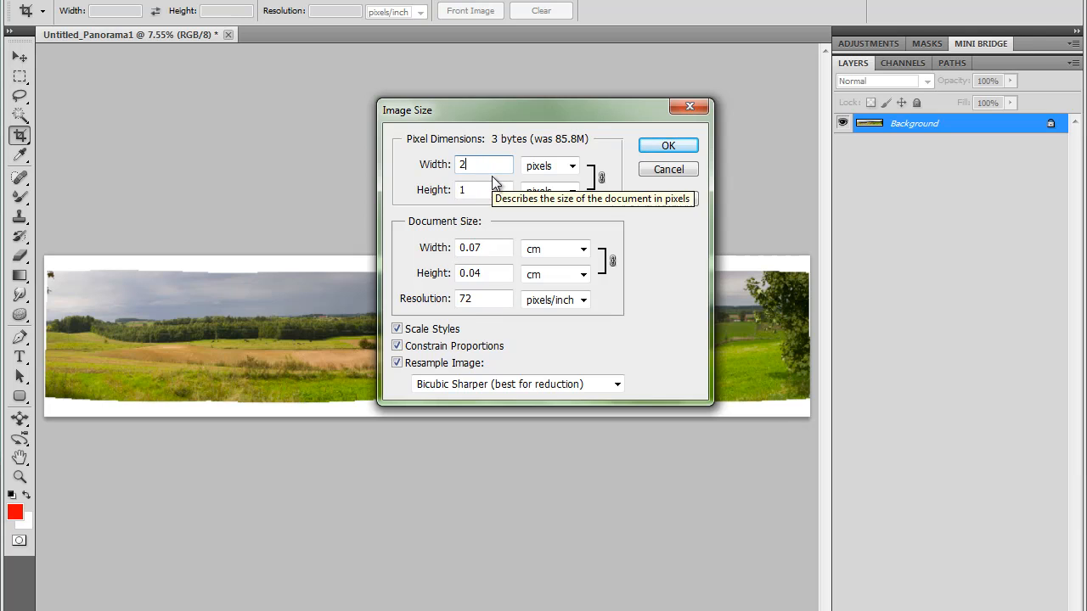
click(668, 145)
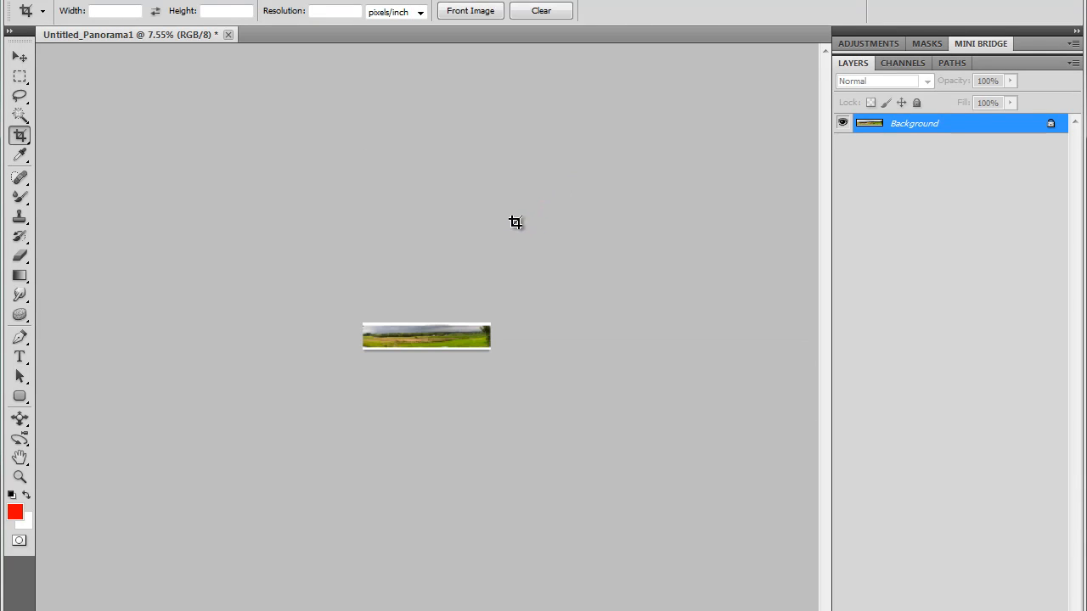
Select all the white border areas around the panorama with the Magic Wand
key(ctrl+plus)
key(ctrl+plus)
key(ctrl+plus)
key(ctrl+plus)
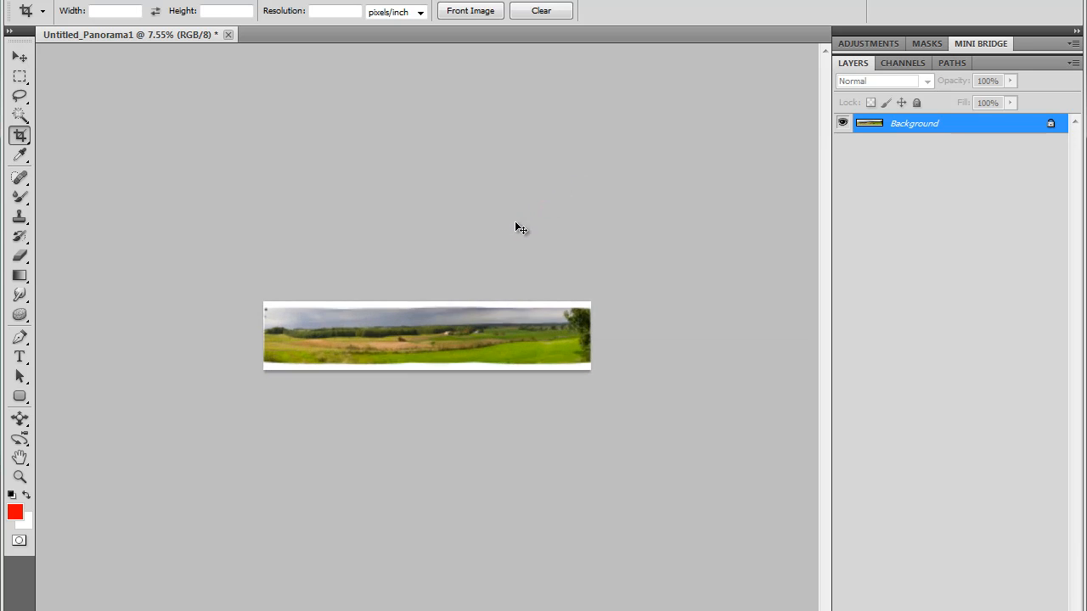
key(ctrl+plus)
key(ctrl+plus)
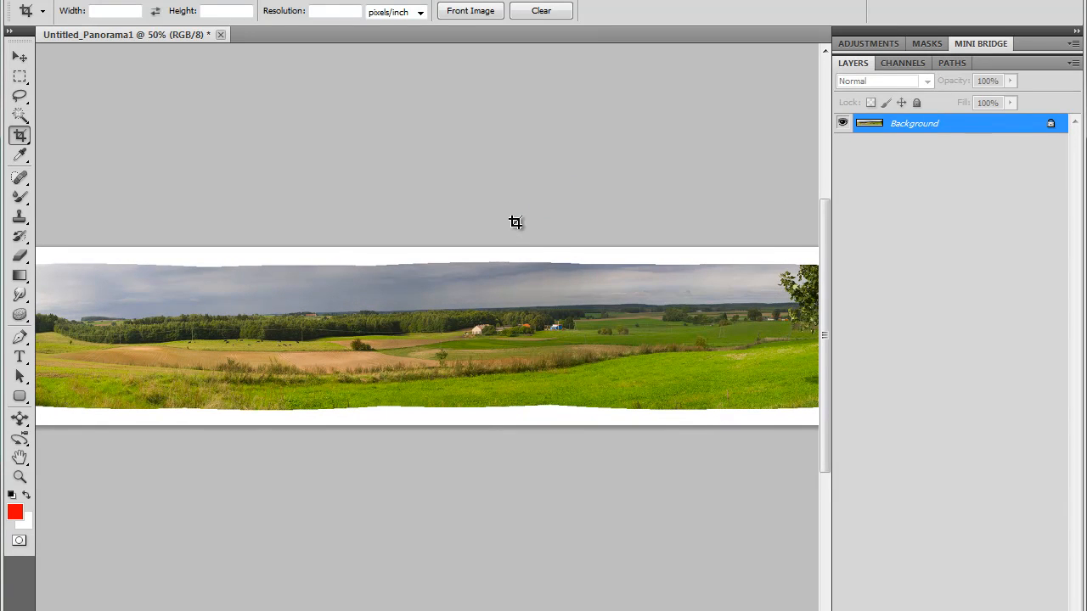
key(ctrl+0)
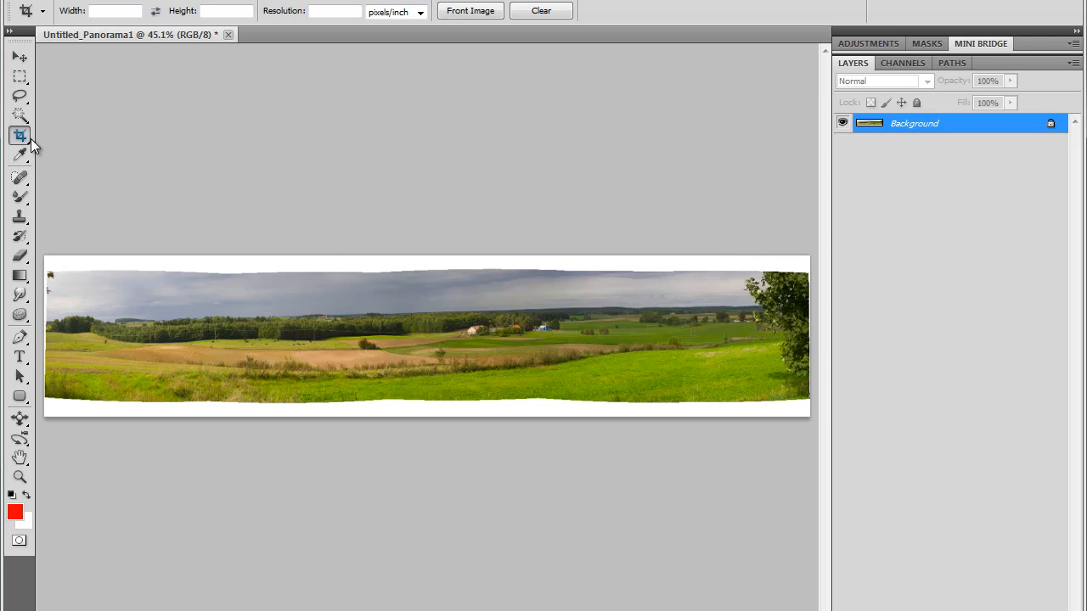
click(20, 116)
click(107, 132)
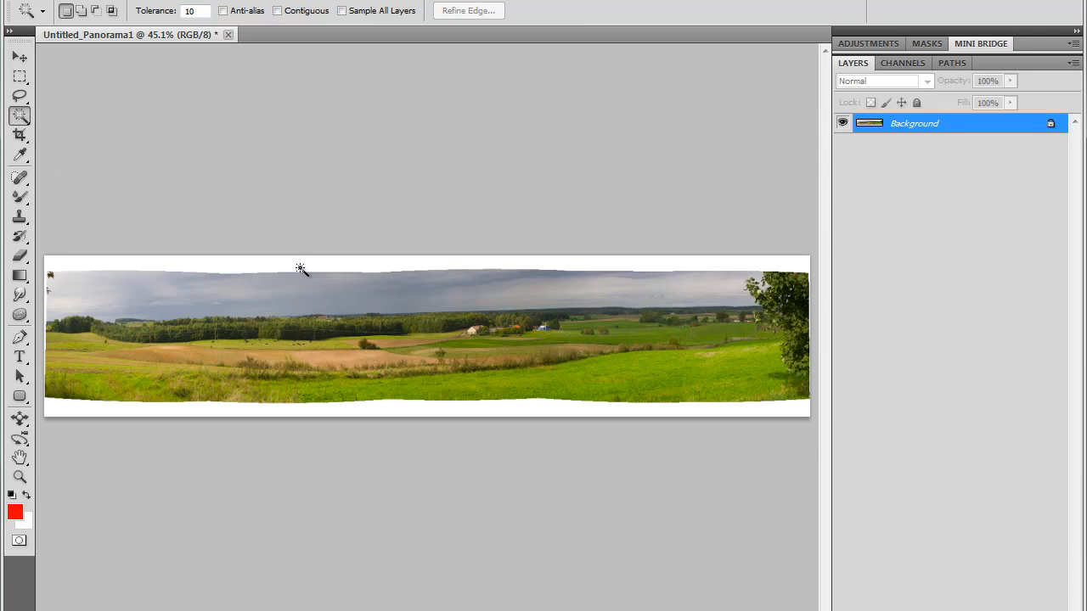
click(267, 264)
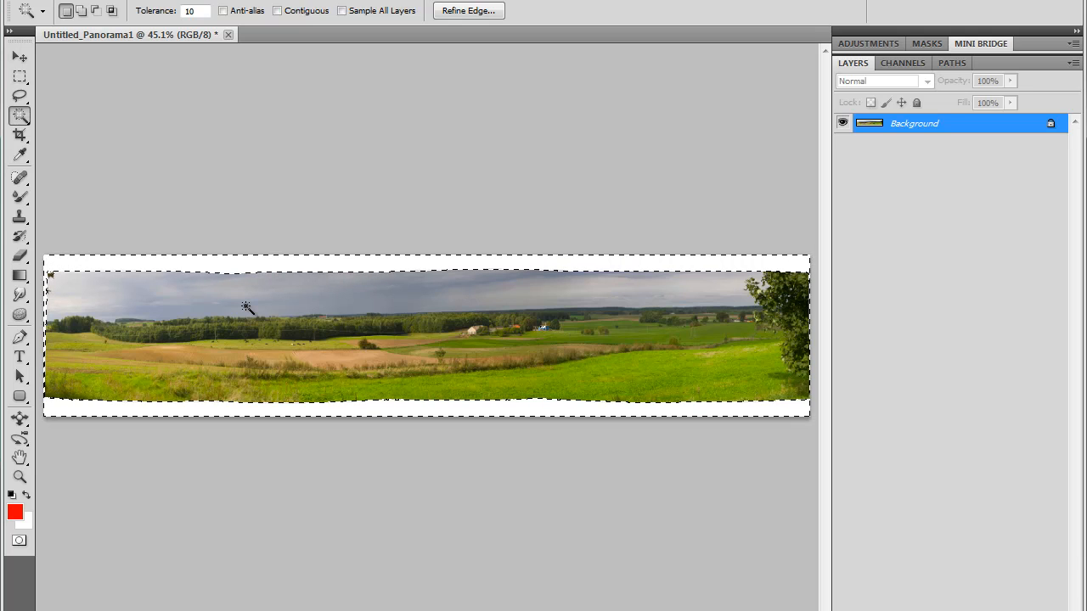
Fill the selected white borders using Content-Aware at Normal mode and 100% opacity, and clear the selection
key(shift+F5)
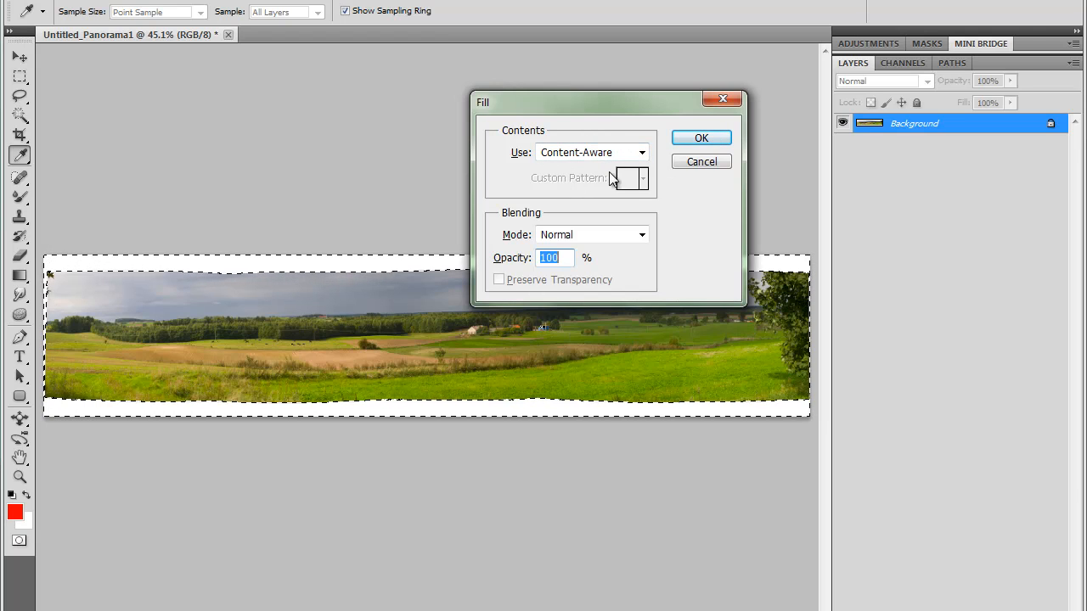
click(643, 153)
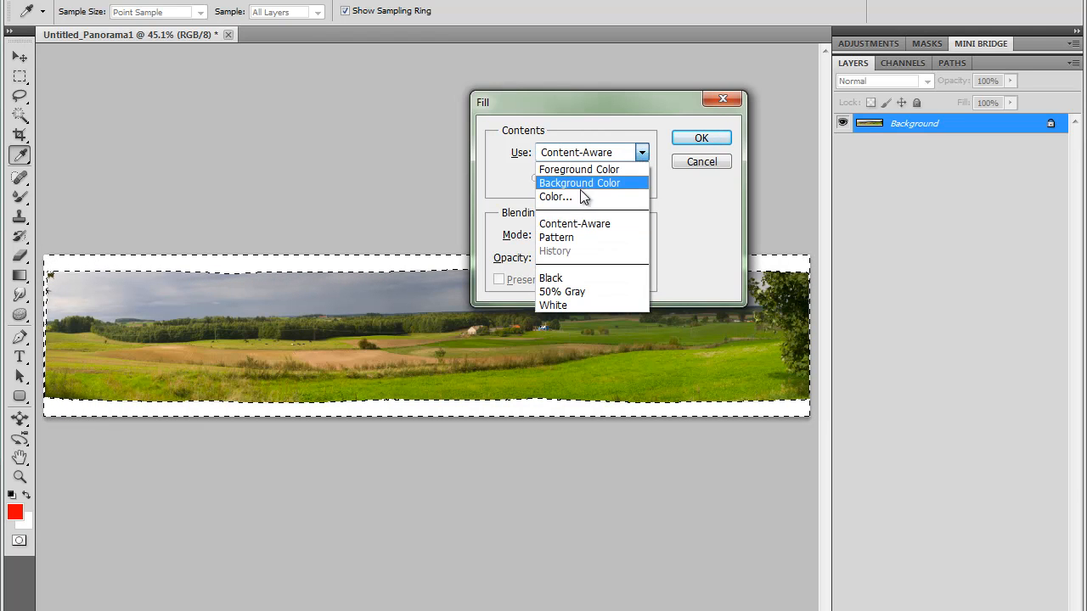
click(583, 223)
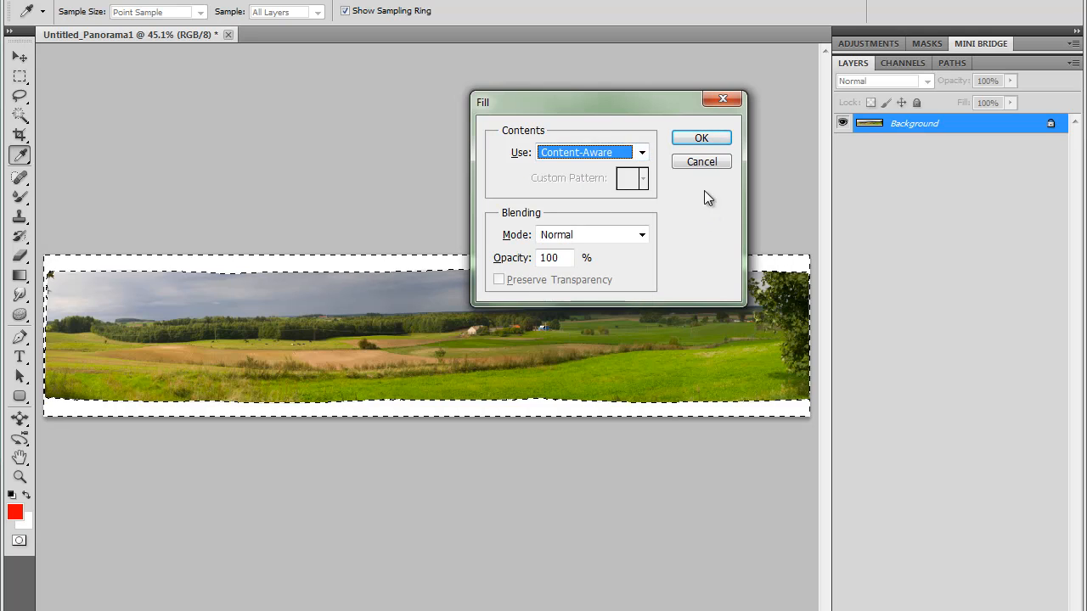
click(701, 138)
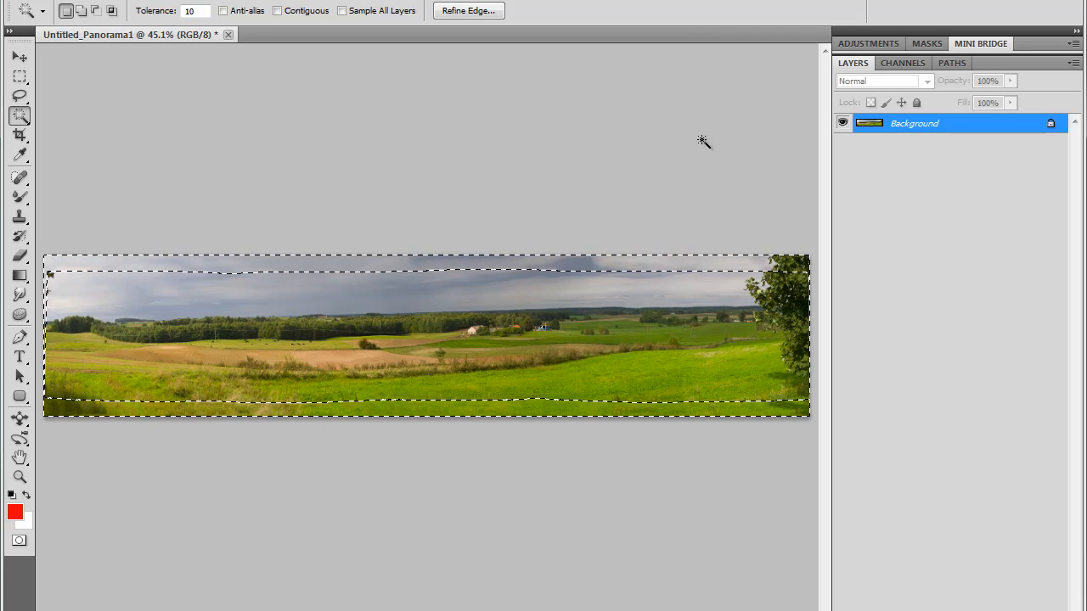
key(ctrl+d)
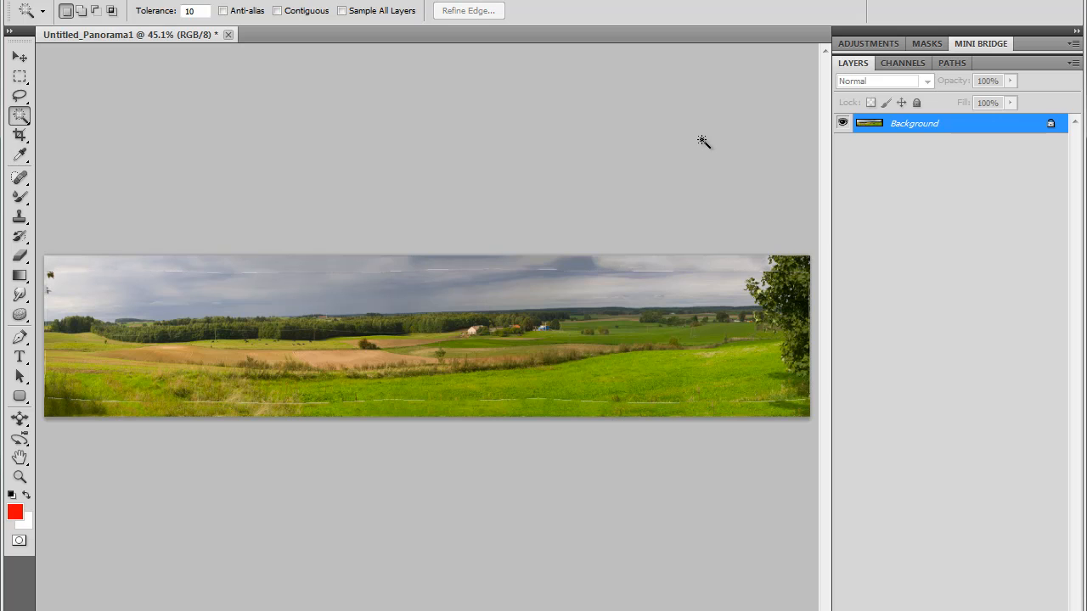
Remove the thin seam lines across the lower grass and the upper sky with the content-aware Spot Healing Brush
key(ctrl+plus)
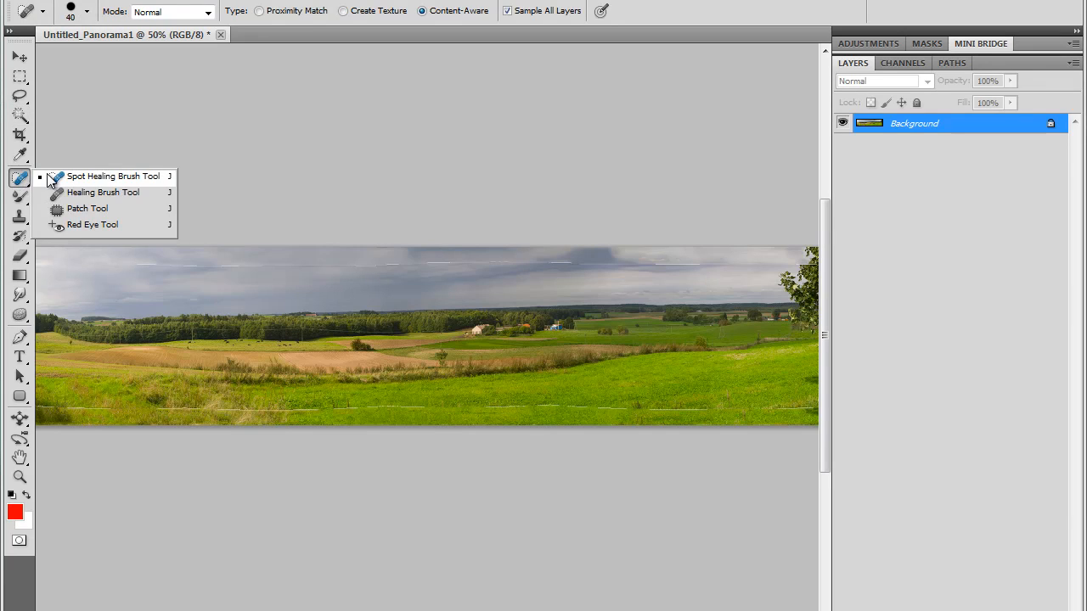
click(136, 183)
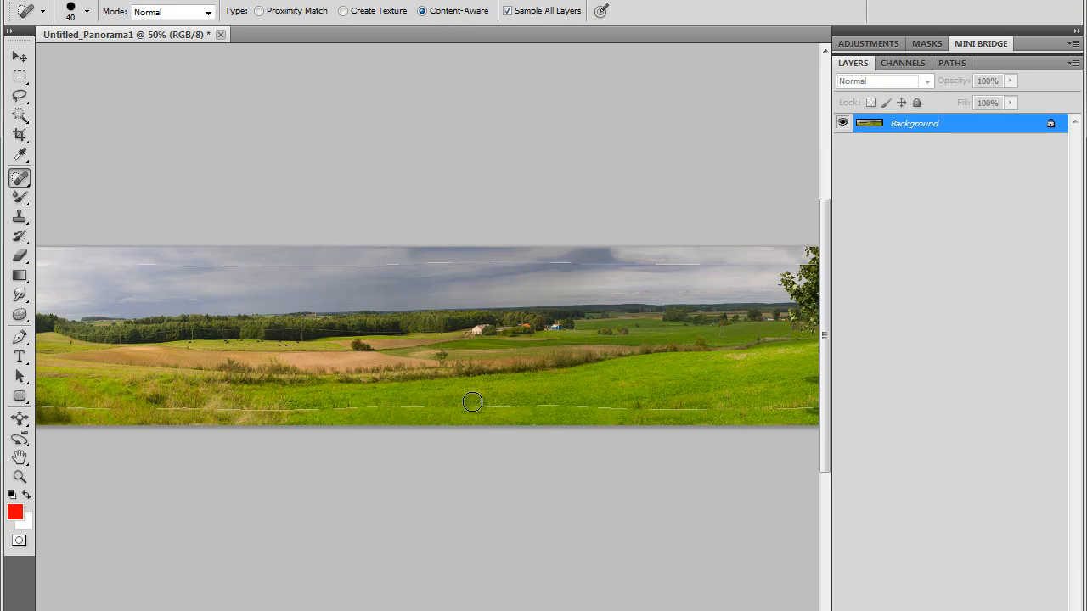
drag(482, 405, 824, 410)
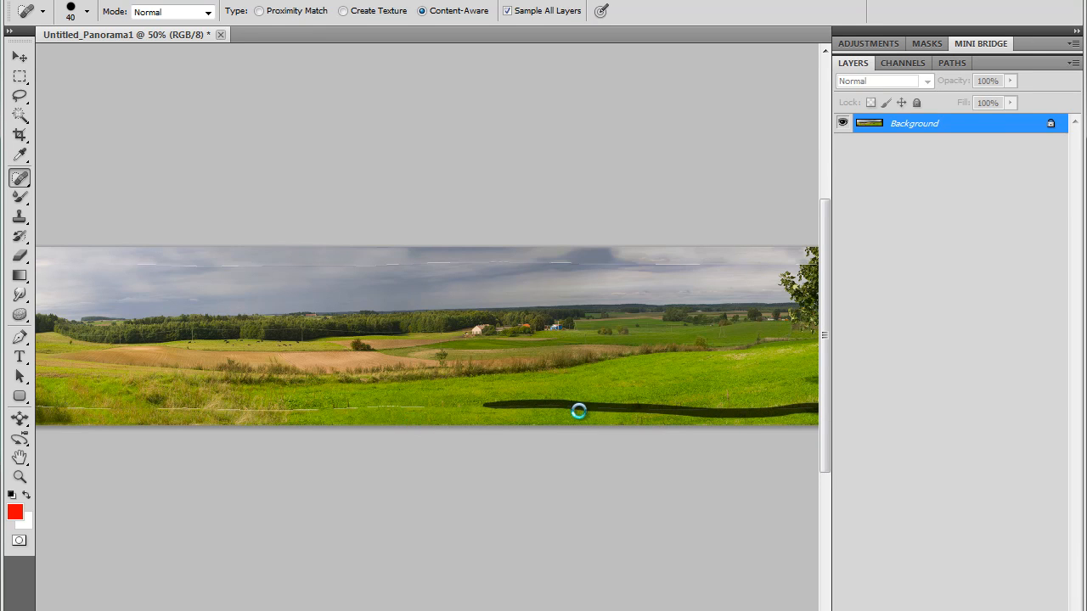
drag(440, 406, 34, 408)
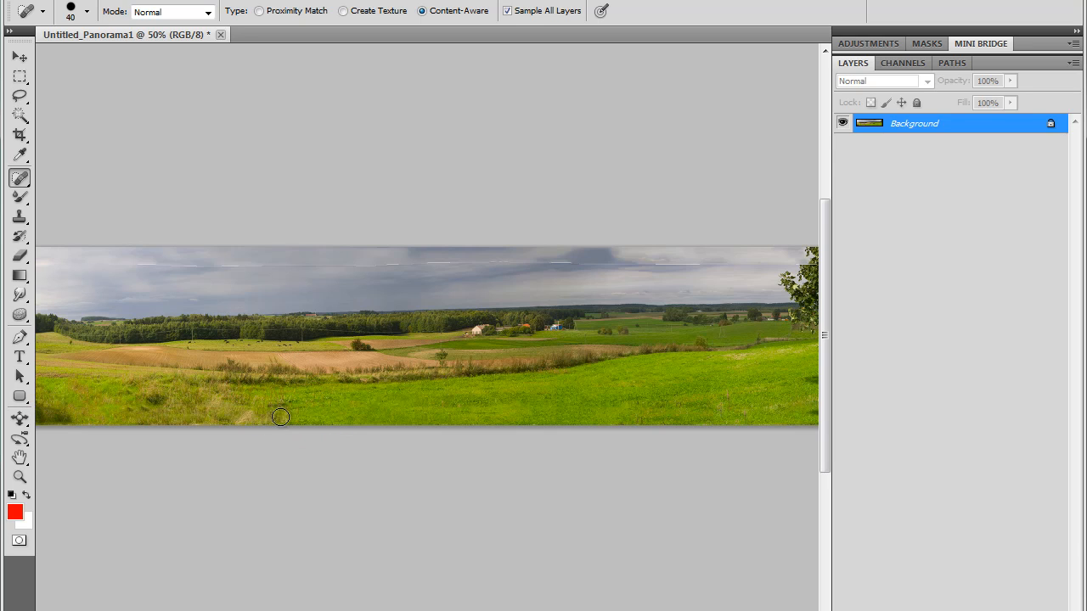
drag(127, 262, 828, 264)
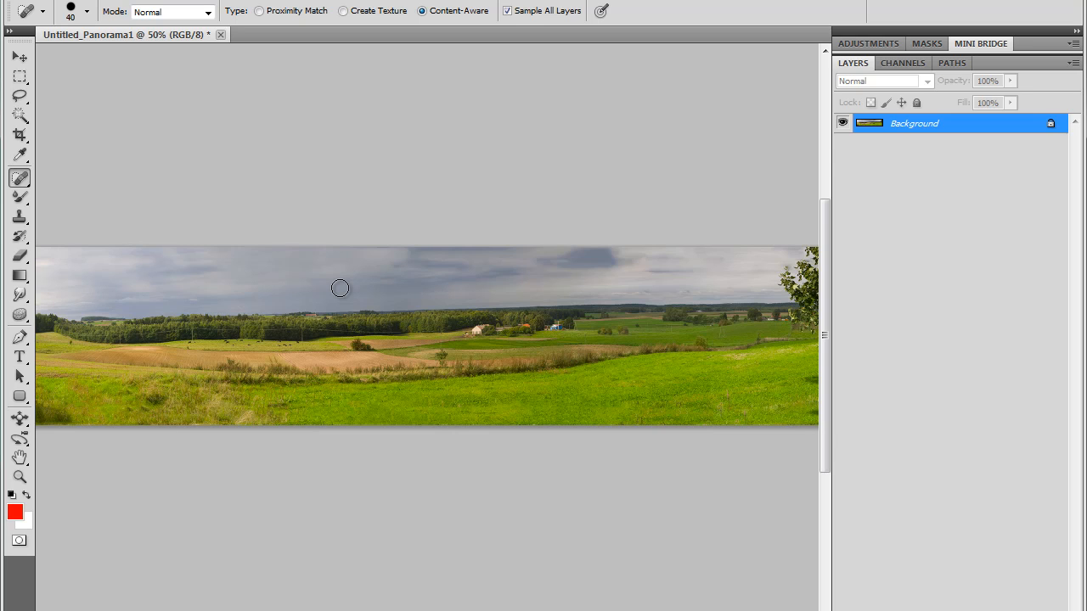
In full-screen view, heal the leftover seam marks in the panorama's lower corners and along its two side edges, and return to the standard view
key(f)
key(f)
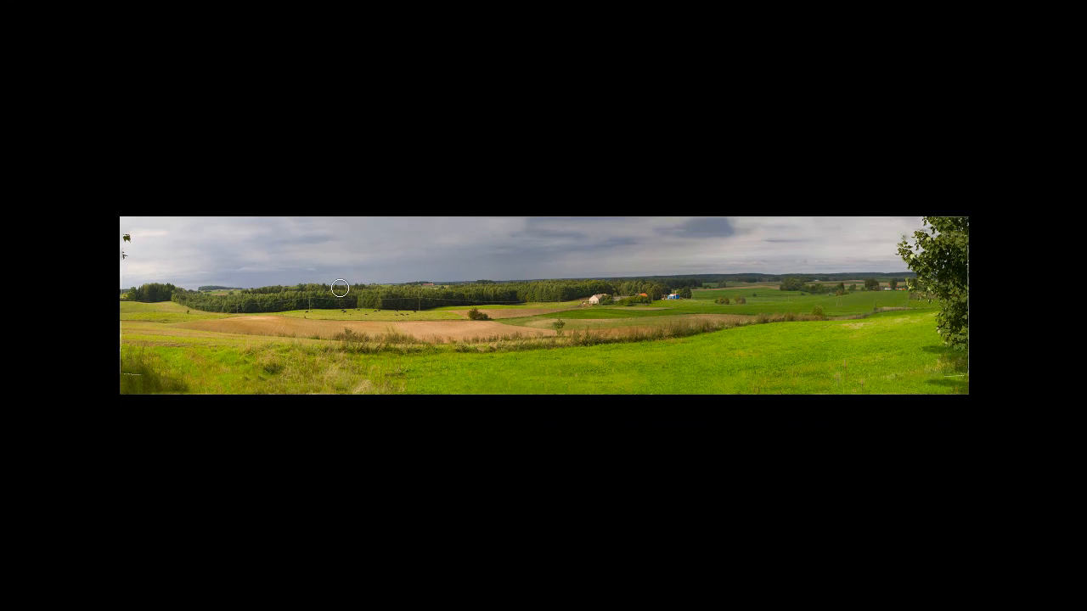
mouse_move(122, 375)
mouse_down()
mouse_move(138, 375)
mouse_move(121, 374)
mouse_up()
drag(943, 377, 970, 374)
drag(969, 223, 967, 384)
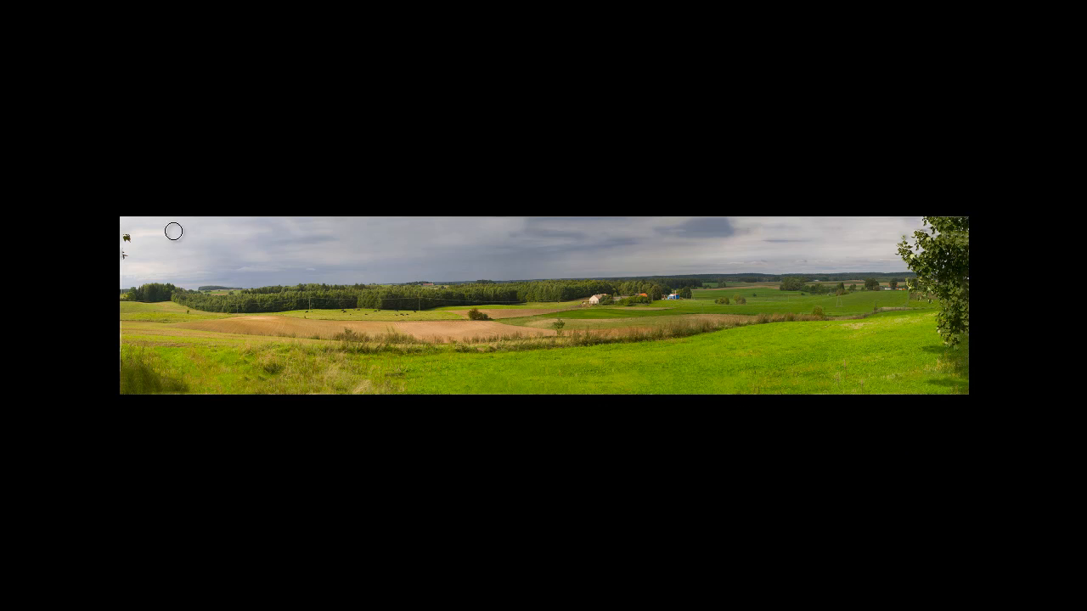
mouse_move(121, 312)
mouse_down()
mouse_move(124, 374)
mouse_move(120, 316)
mouse_move(119, 388)
mouse_up()
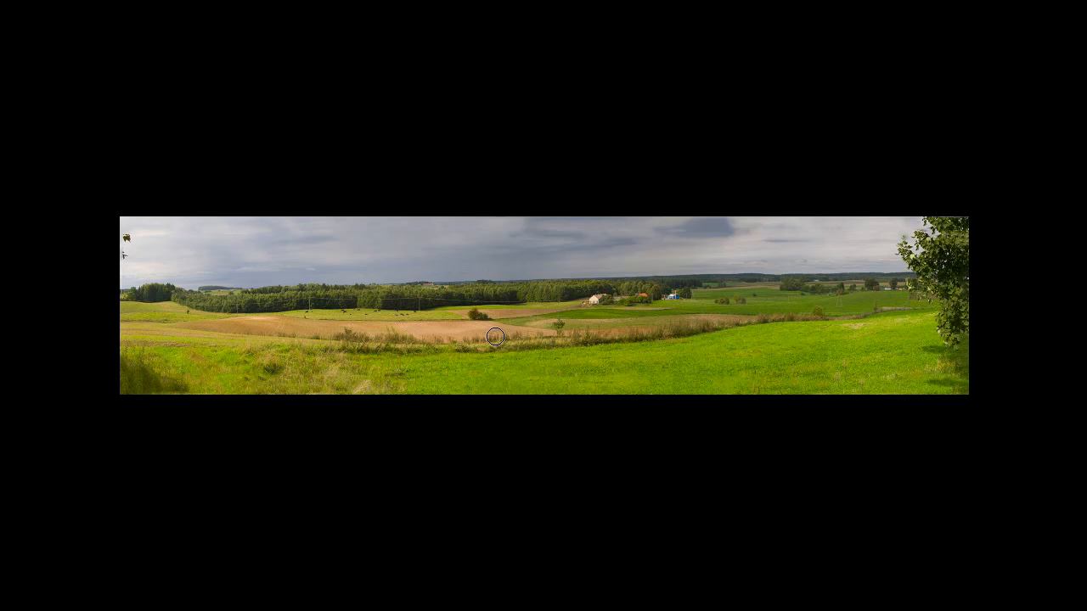
key(f)
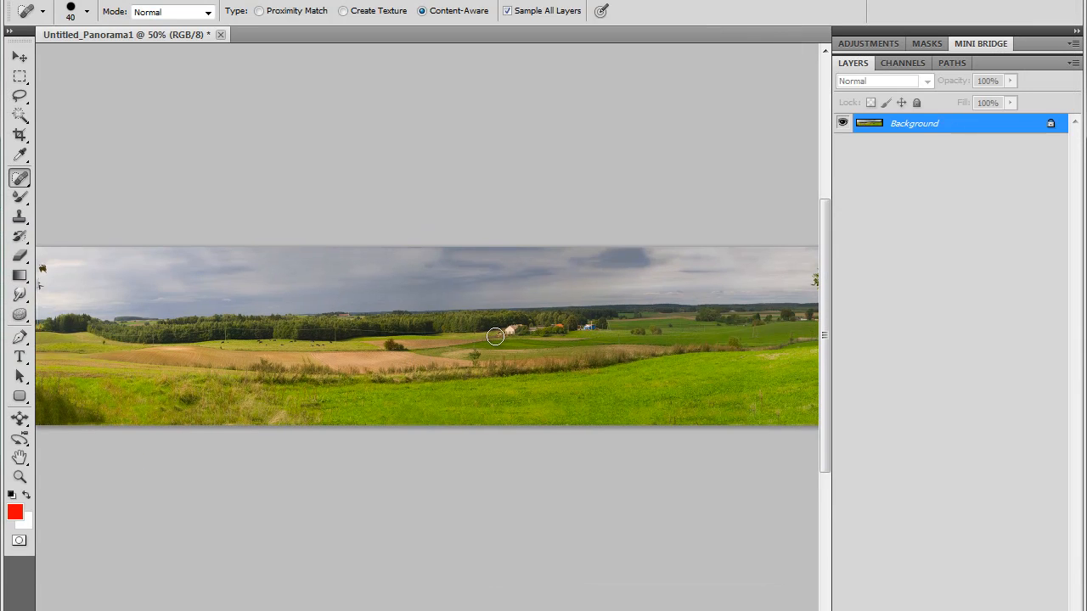